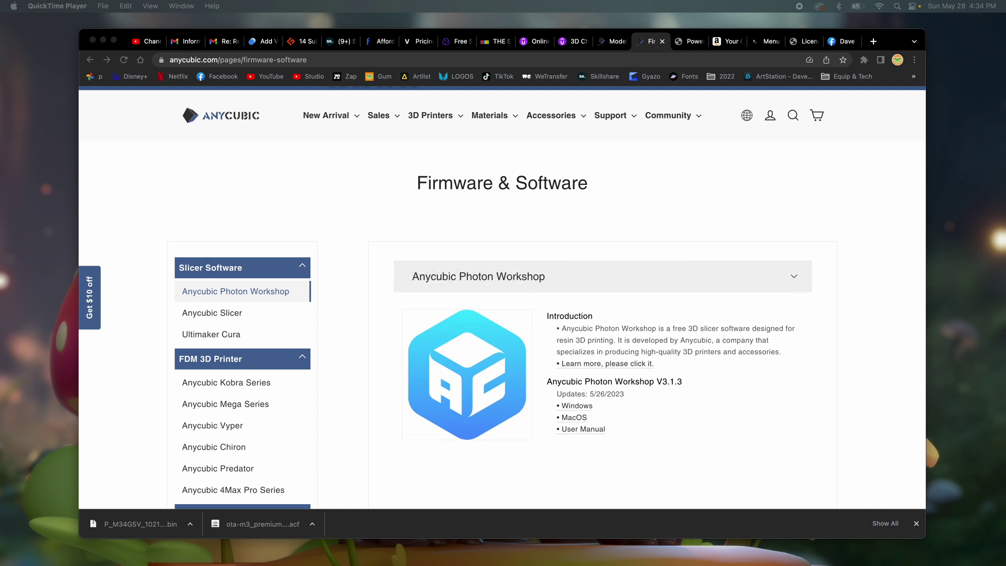
Download the MacOS version of Anycubic Photon Workshop V3.1.3, accepting the download despite the virus-scan notice
click(576, 420)
click(576, 419)
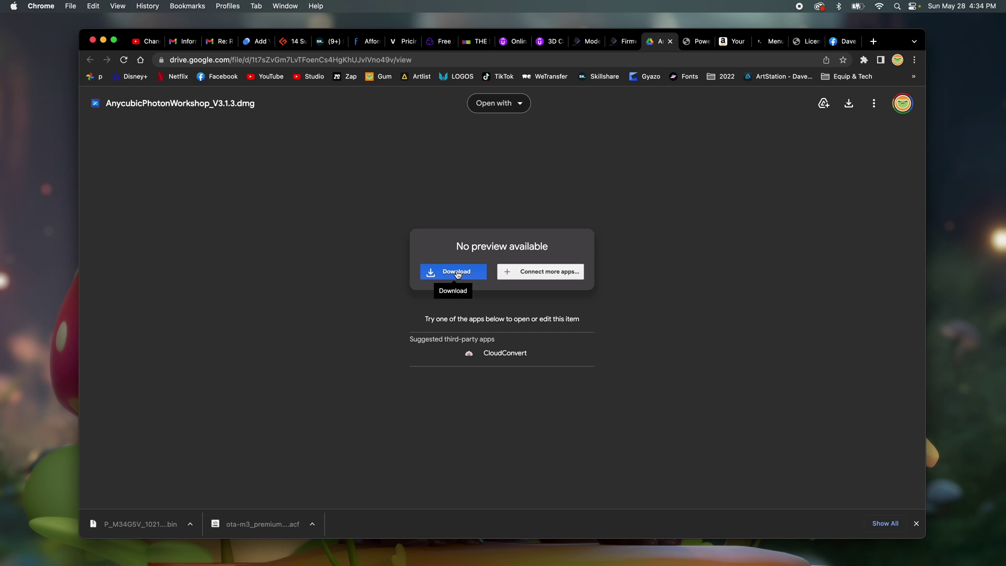
click(457, 273)
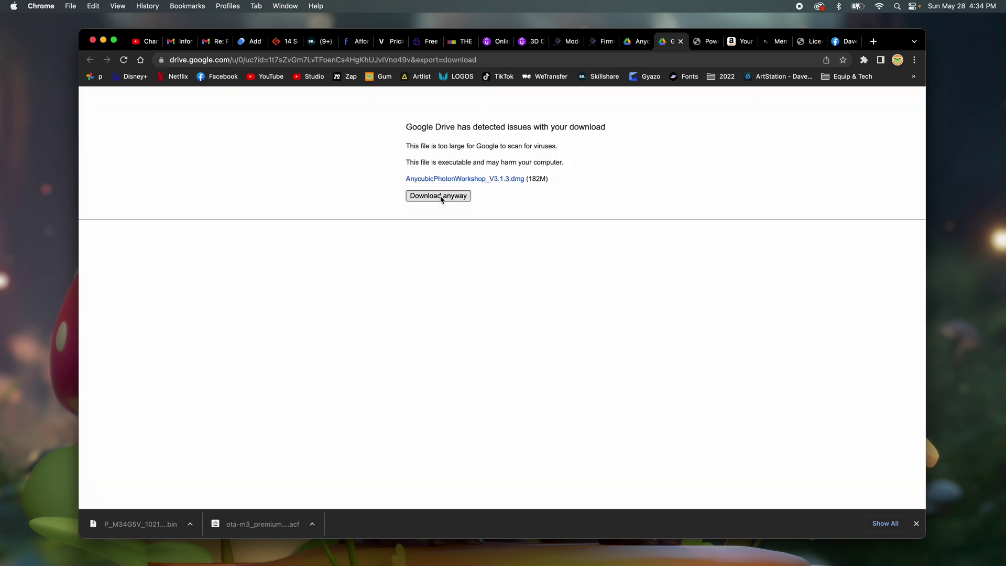
click(441, 196)
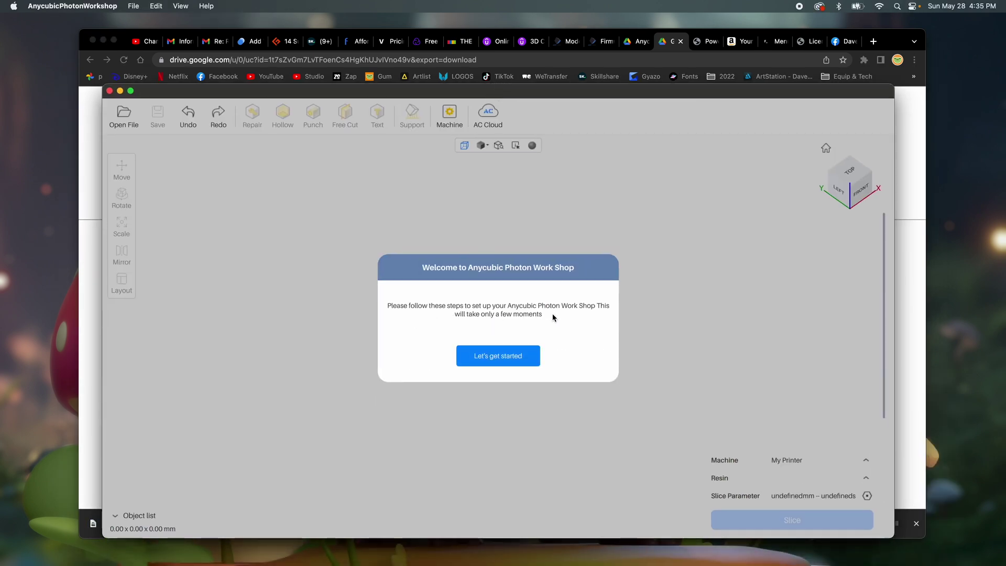
In Anycubic Photon Workshop, start the initial setup, go to the Anycubic Cloud sign-up, and choose Anycubic Photon M3 Premium as the printer
click(495, 358)
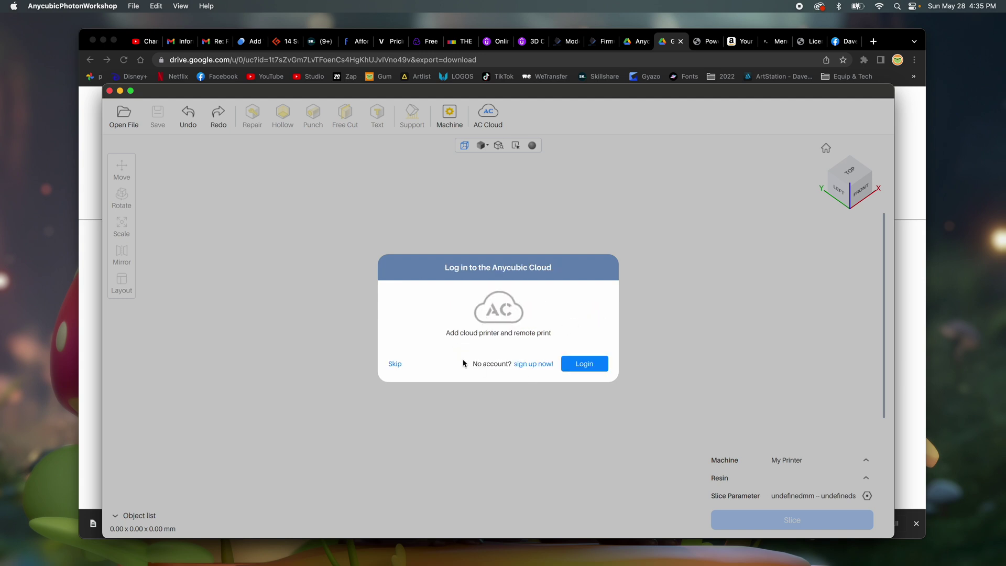
click(529, 366)
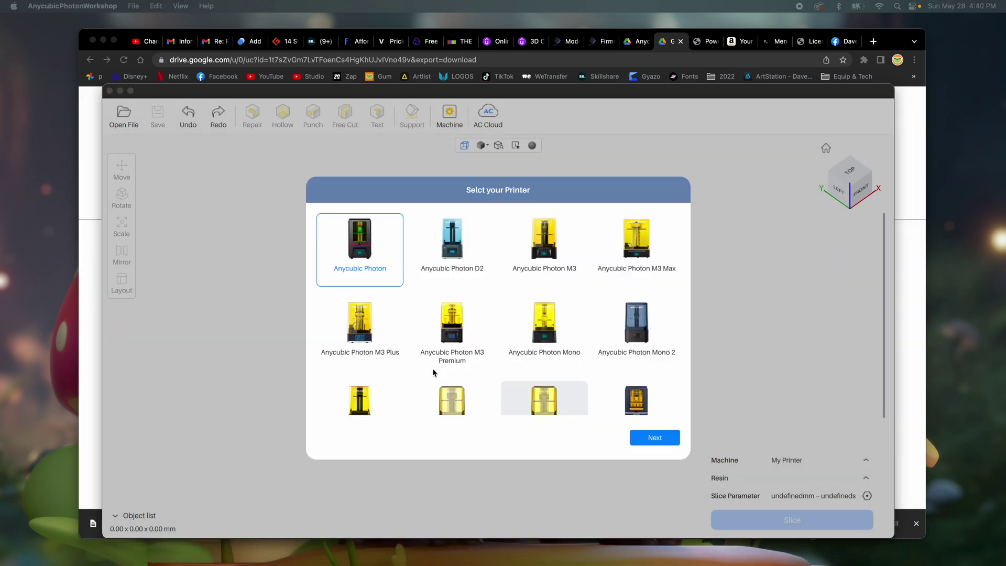
scroll(427, 360, down, 1)
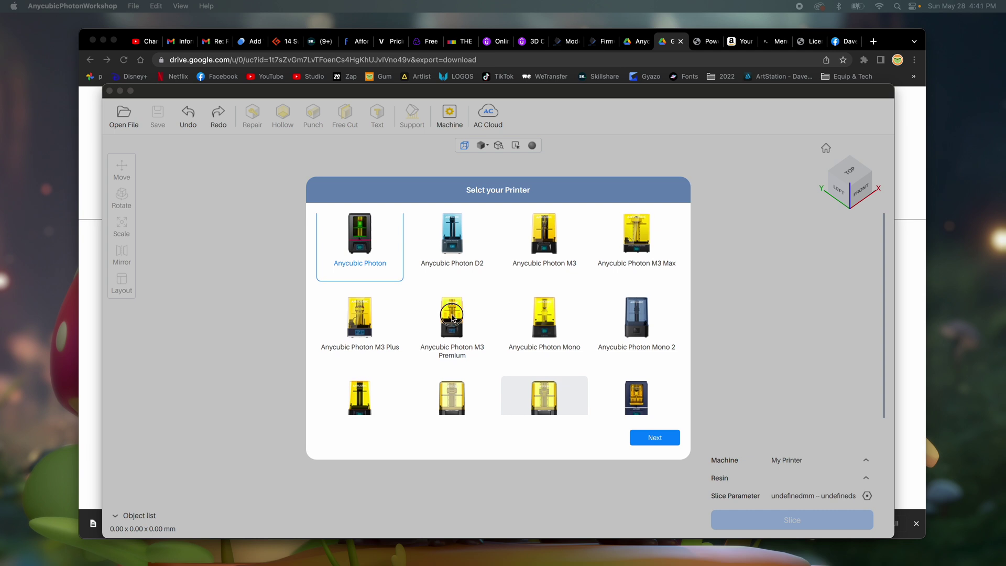
click(453, 317)
click(651, 438)
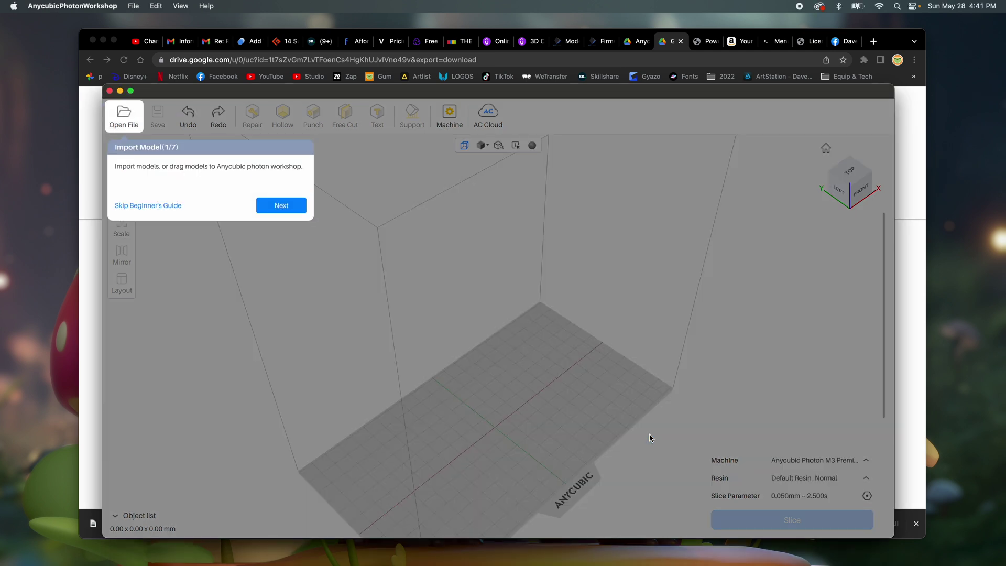
Go through all seven pages of the beginner's guide, from Import Model to Save and Printing, and complete it
scroll(424, 304, down, 10)
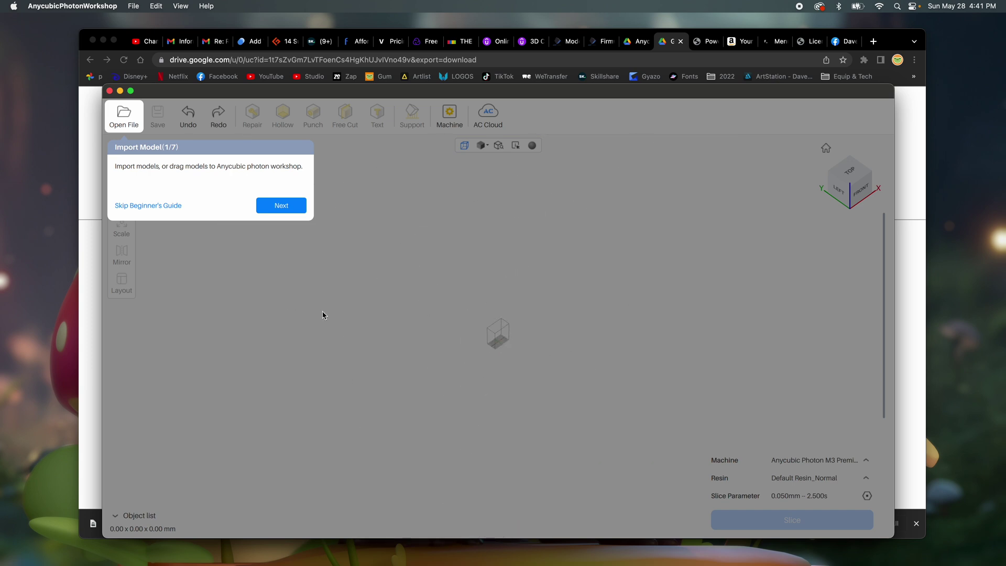
scroll(492, 324, down, 3)
click(278, 207)
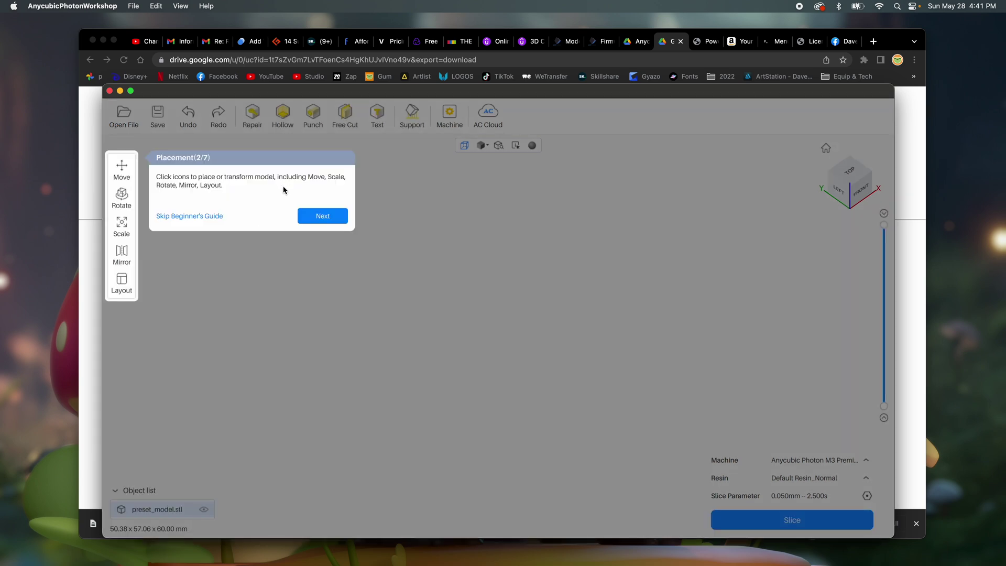
click(309, 218)
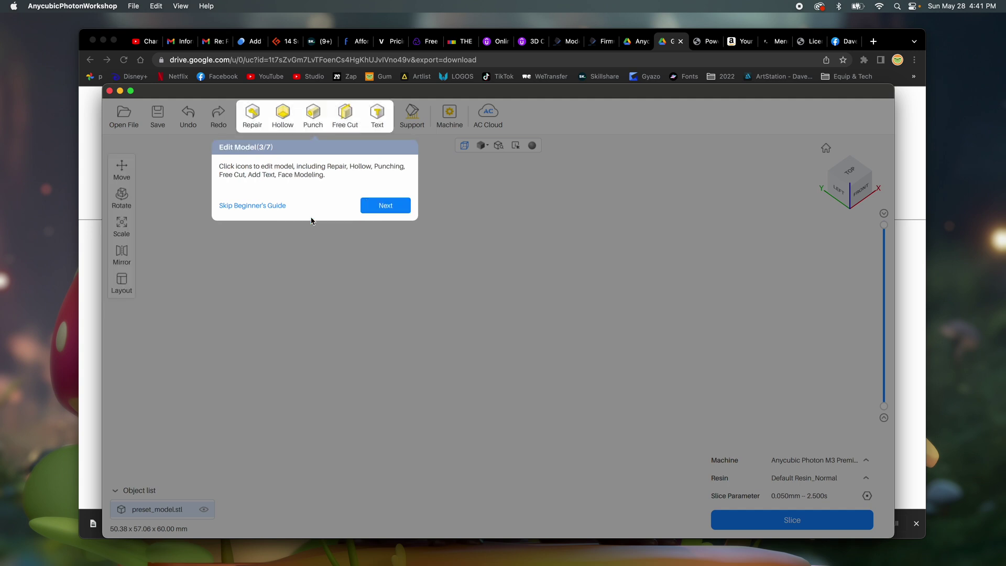
click(384, 207)
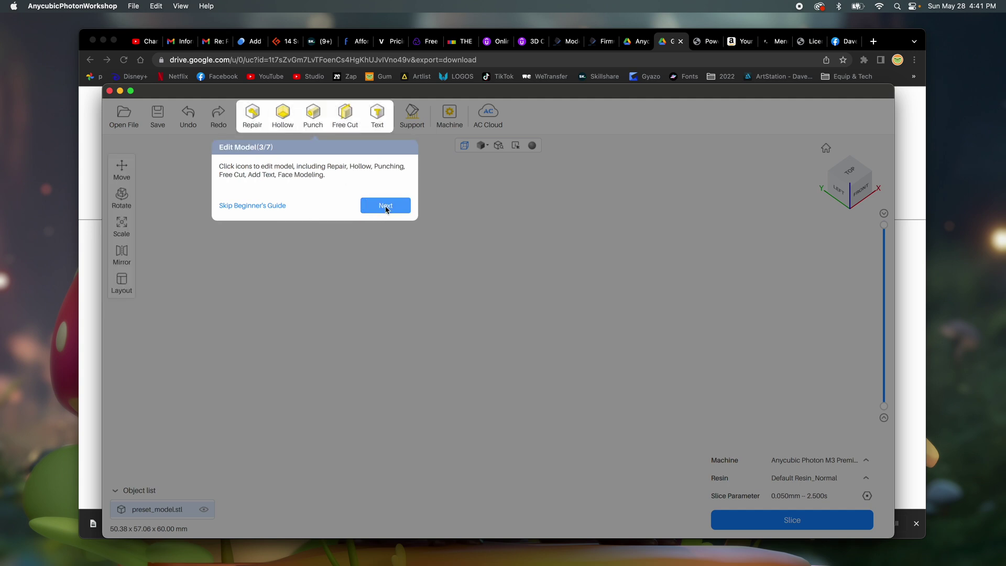
click(386, 207)
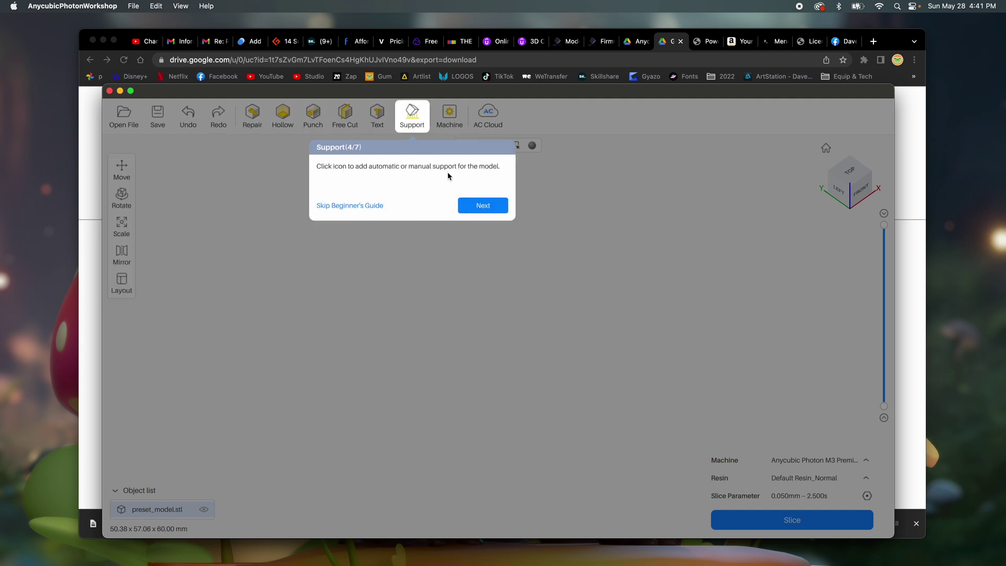
click(481, 205)
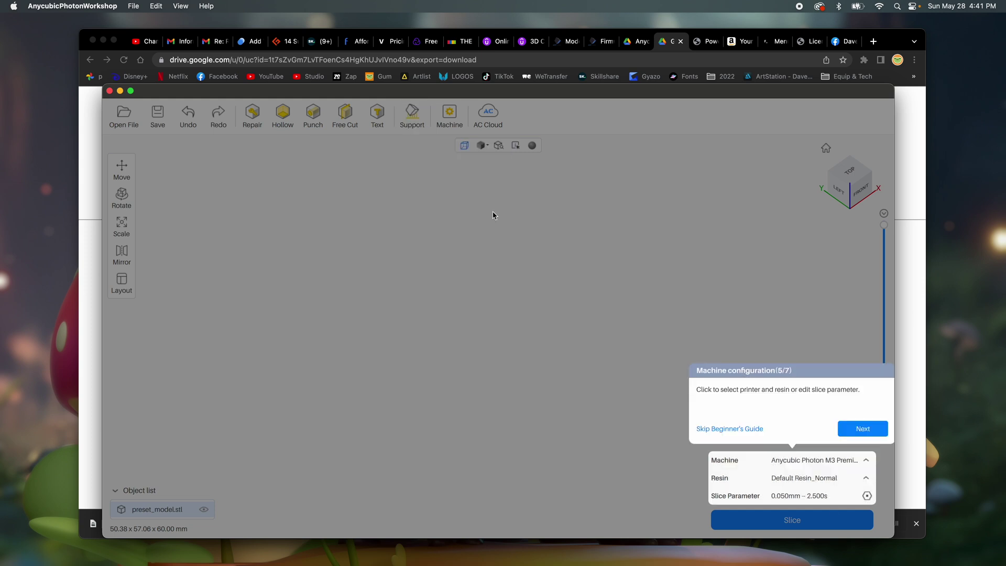
click(860, 429)
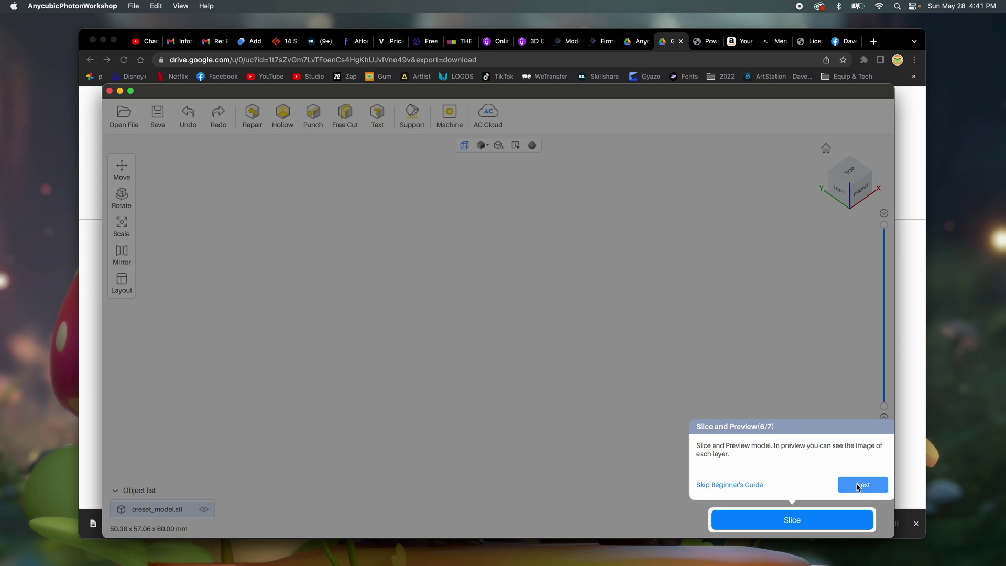
click(860, 484)
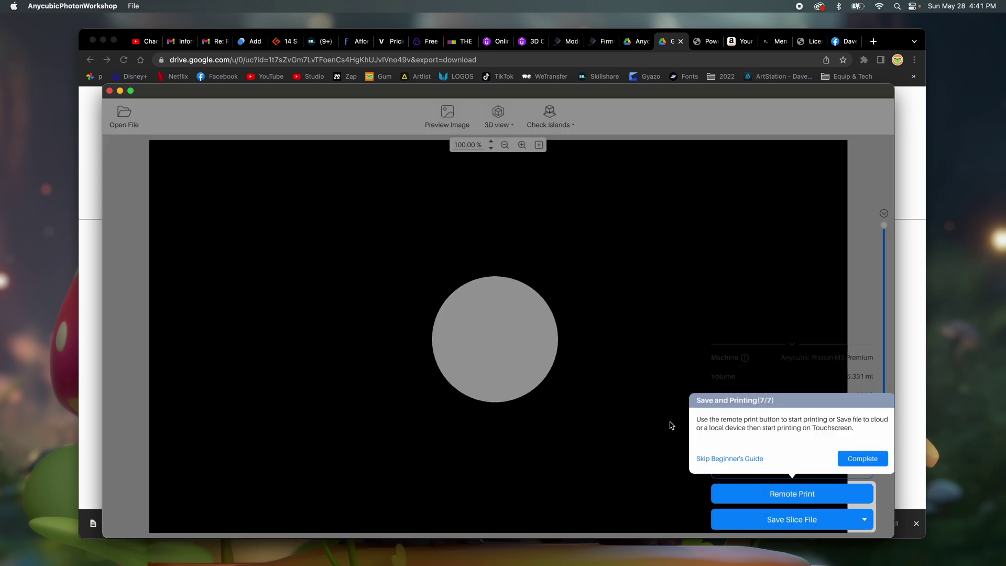
click(860, 456)
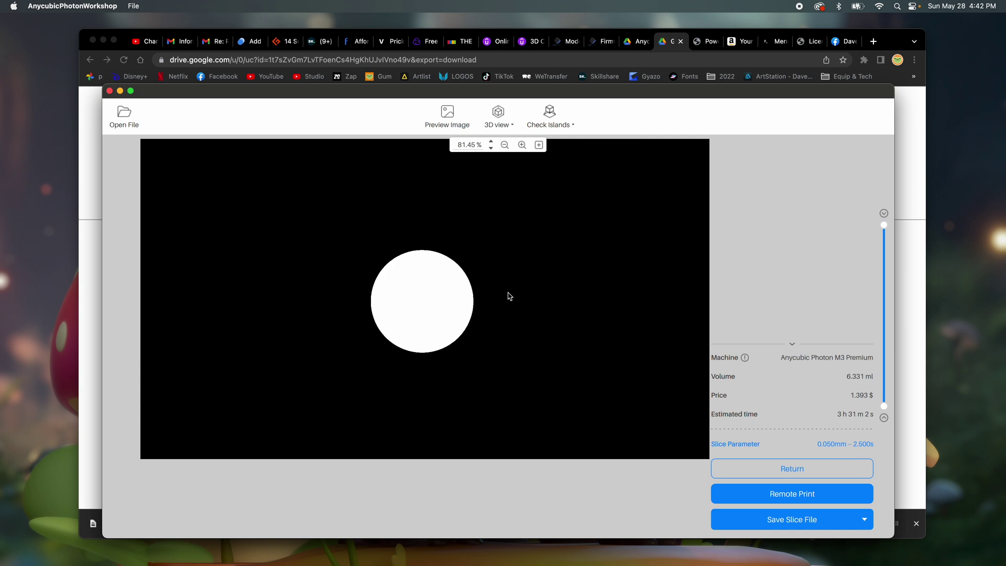
Examine the preset model's slice preview image at different magnifications
scroll(509, 295, down, 5)
scroll(508, 295, down, 3)
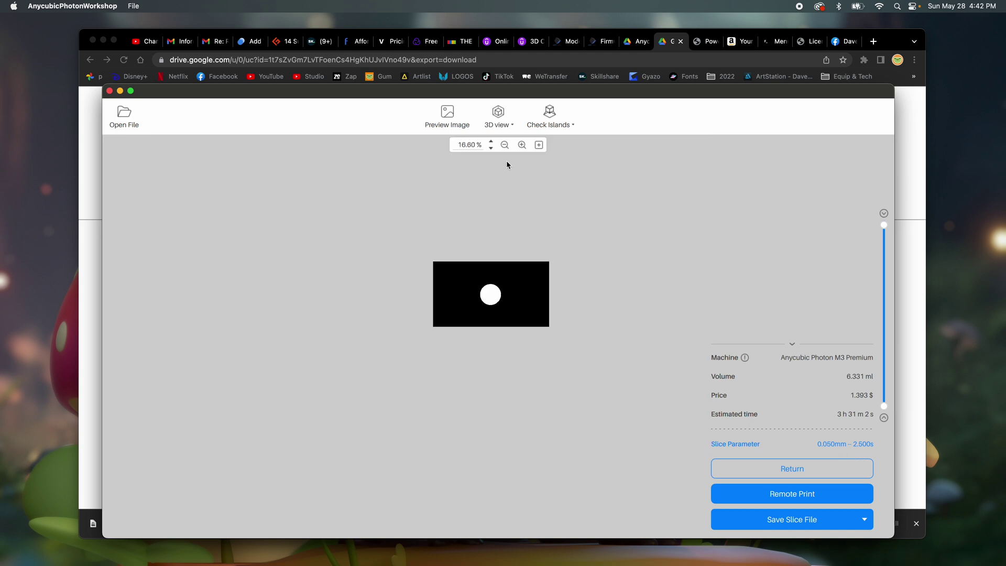
click(523, 146)
click(522, 145)
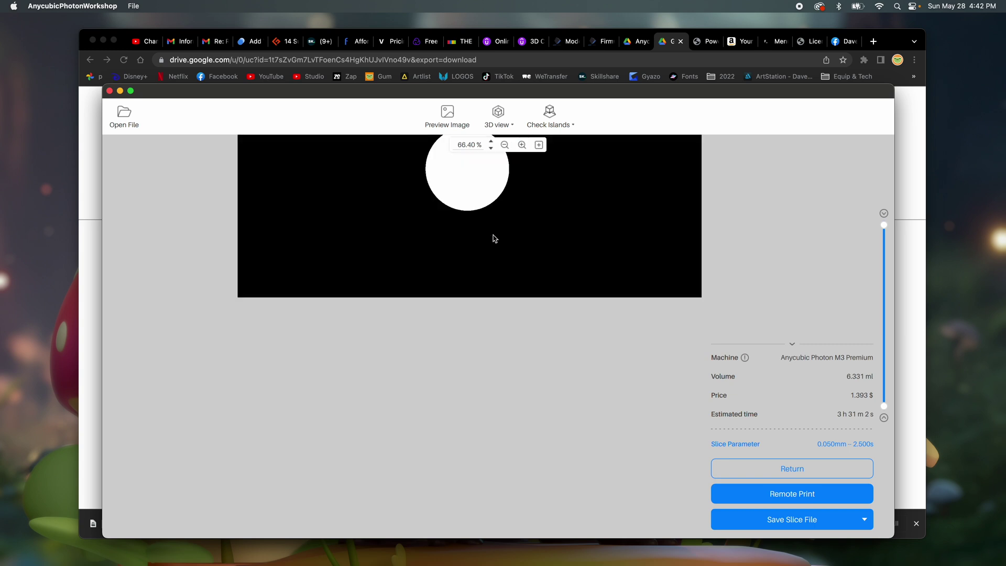
scroll(493, 237, up, 3)
scroll(494, 238, down, 4)
scroll(494, 237, down, 2)
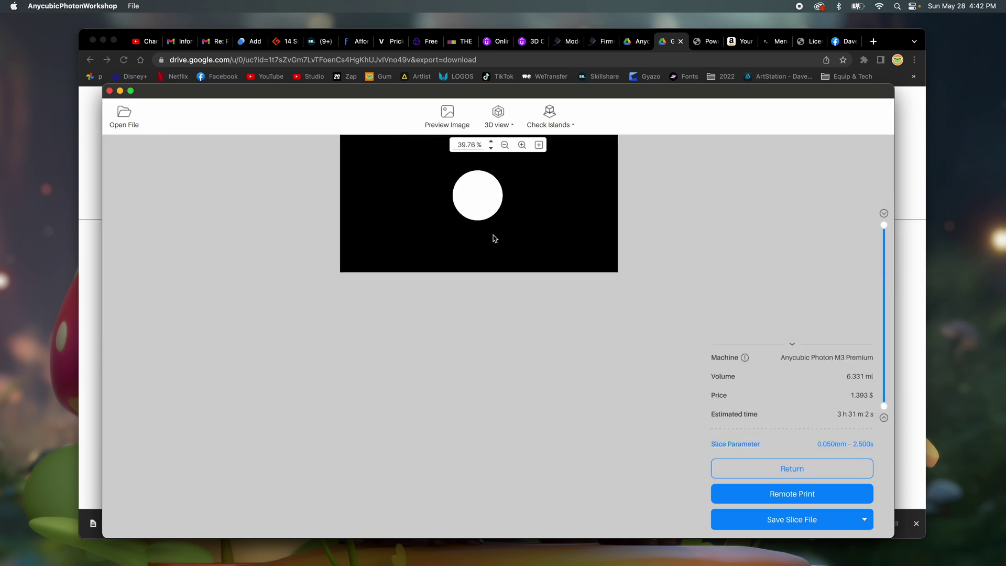
scroll(498, 218, up, 3)
scroll(498, 219, down, 3)
Browse to the Downloads folder for a model to open and rename Baymax_print_test.stl as Baymax_Anycubic.stl
click(120, 113)
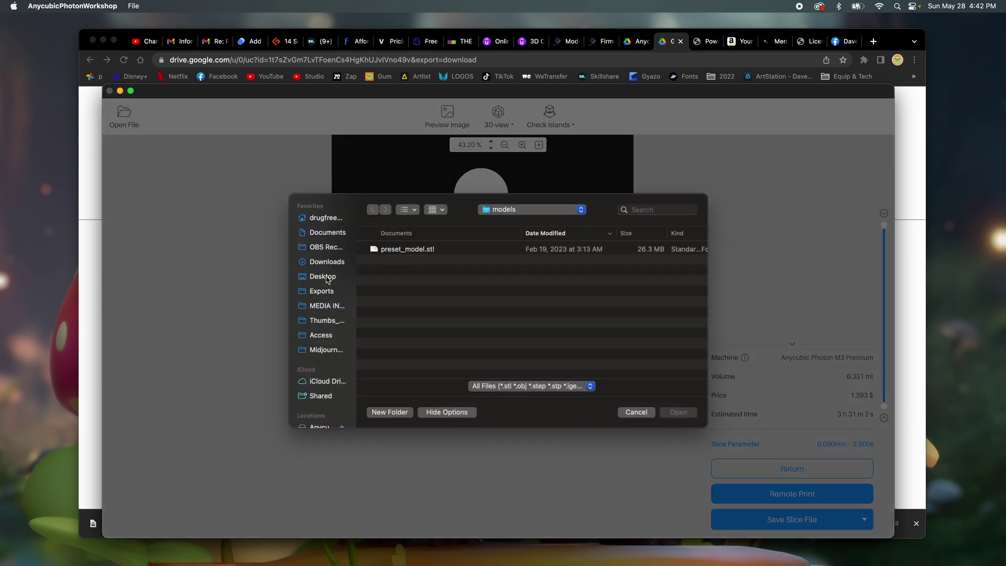
click(326, 261)
click(429, 298)
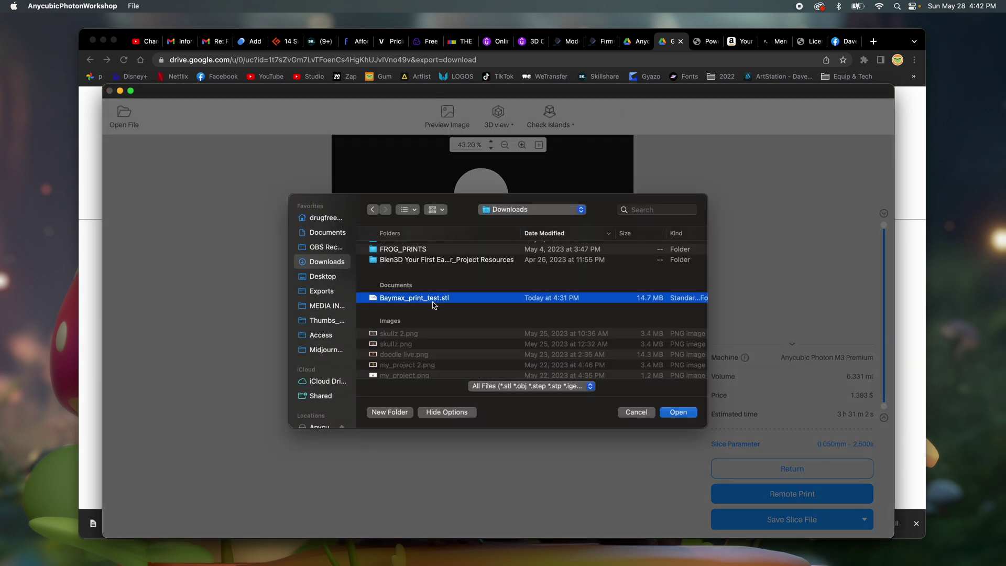
right_click(439, 300)
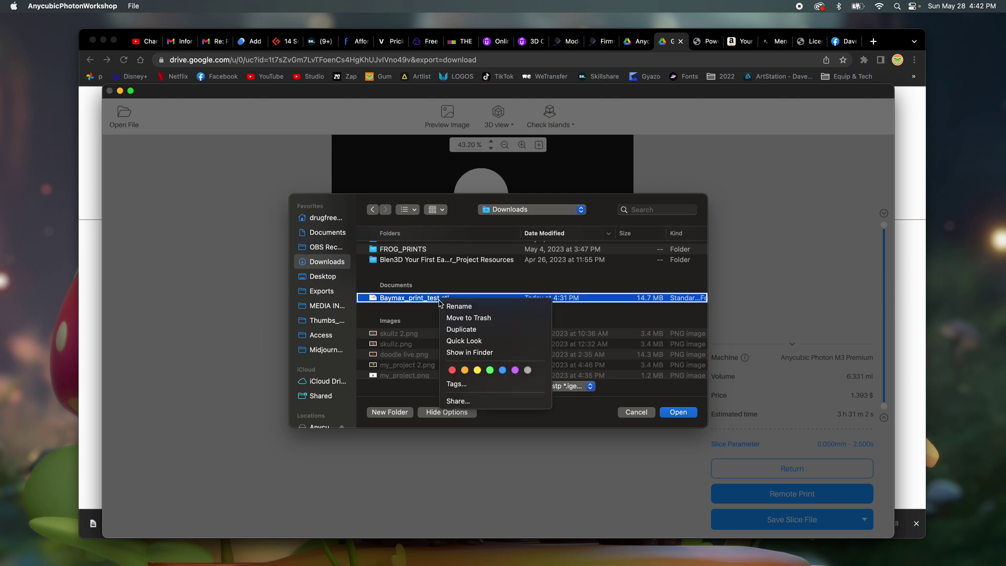
click(452, 306)
key(BackSpace)
key(BackSpace)
key(BackSpace)
key(BackSpace)
key(BackSpace)
key(BackSpace)
key(BackSpace)
key(BackSpace)
key(BackSpace)
key(BackSpace)
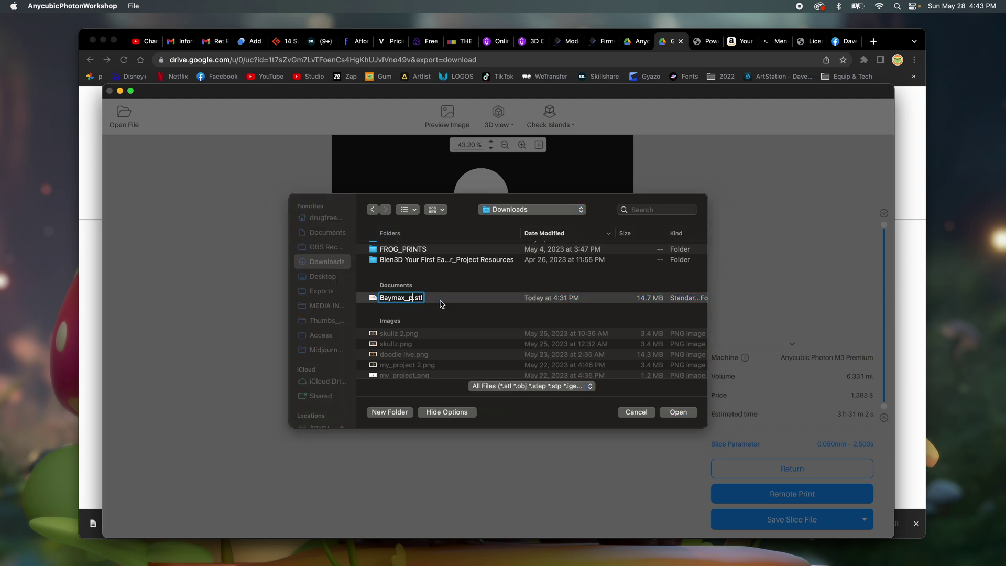
text(Anycubic)
key(Return)
Import Baymax_Anycubic.stl, repairing its errors and scaling it to the maximum printable area
click(679, 412)
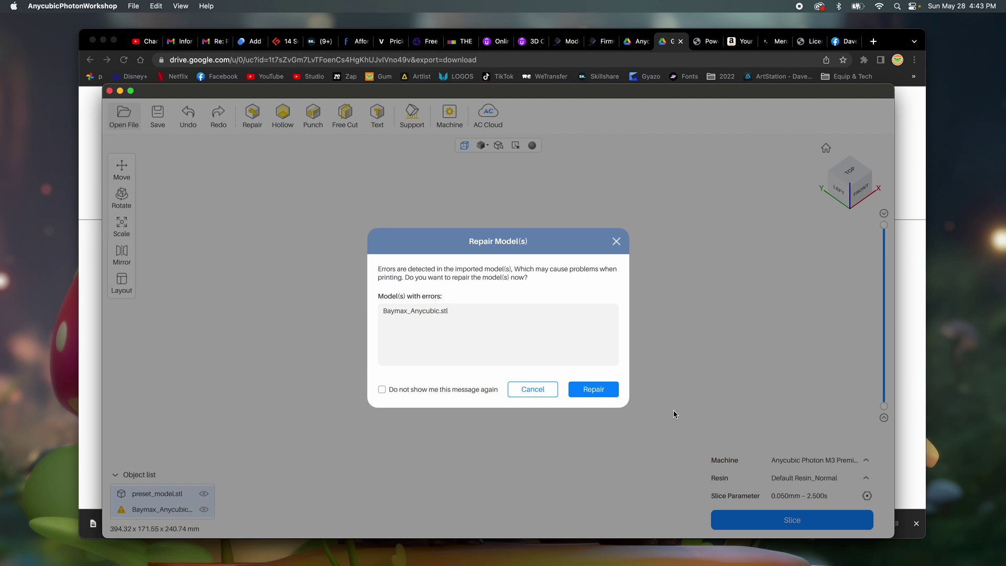
click(583, 391)
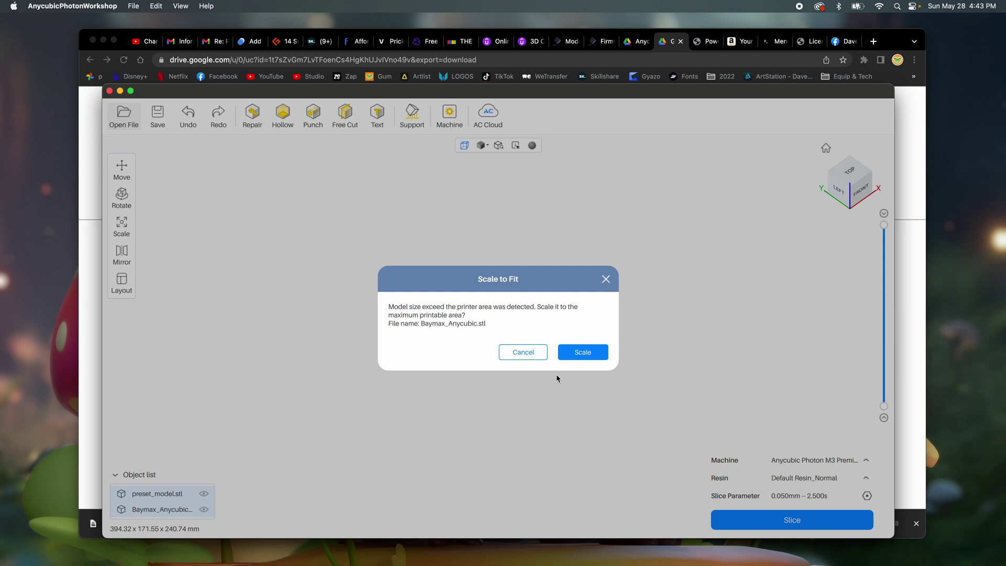
click(579, 354)
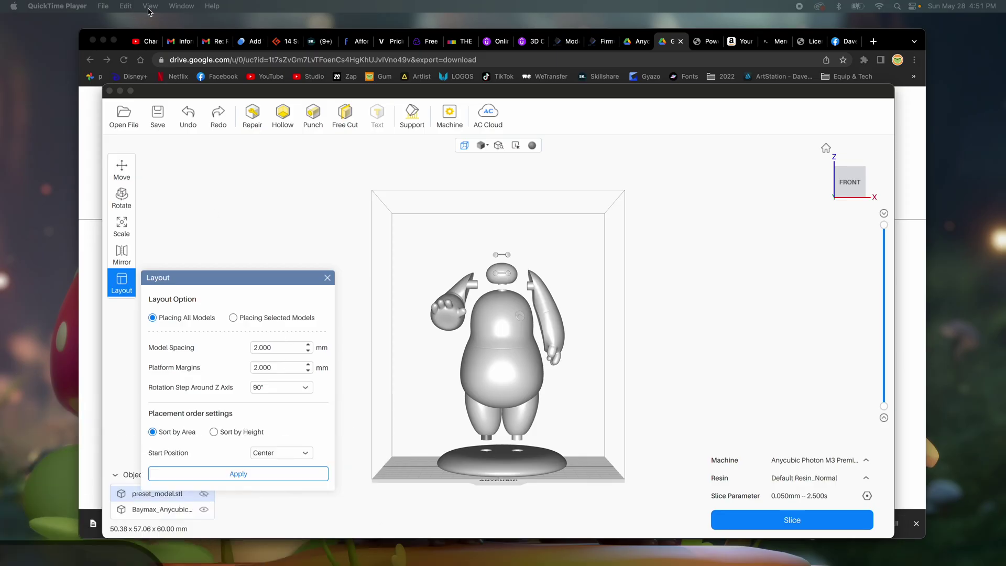
Delete preset_model.stl from the scene, keeping only the Baymax model
click(126, 6)
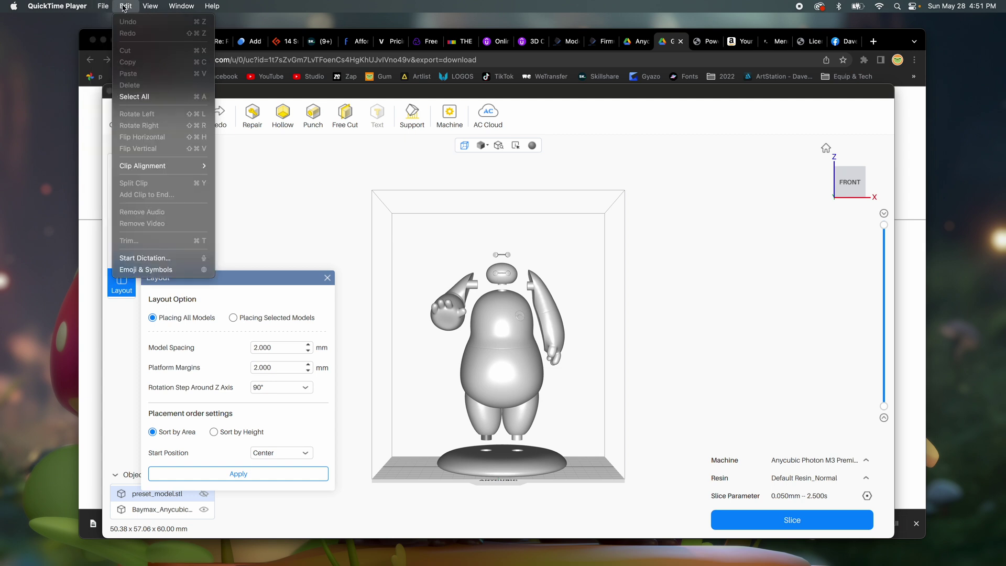
click(125, 7)
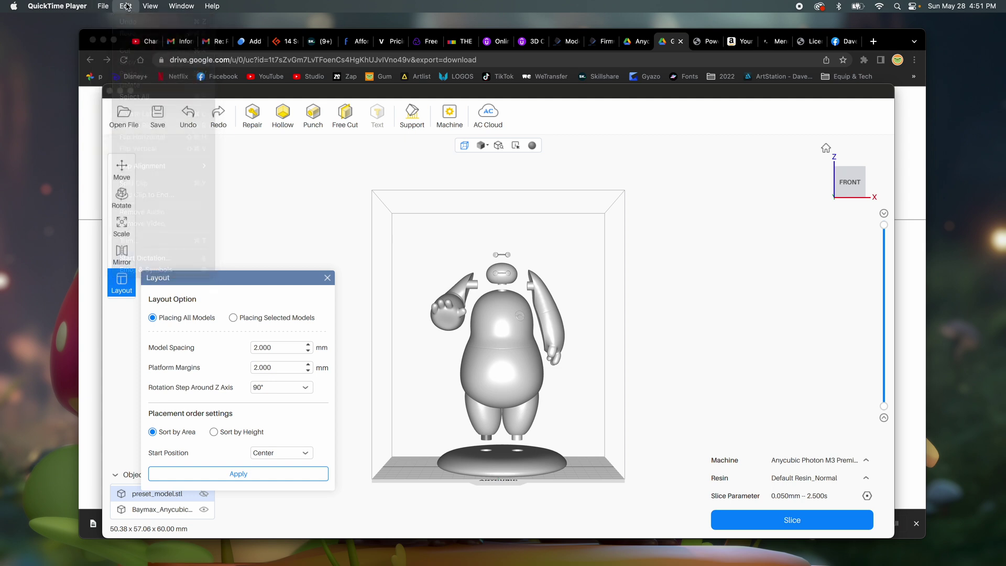
click(151, 508)
click(140, 499)
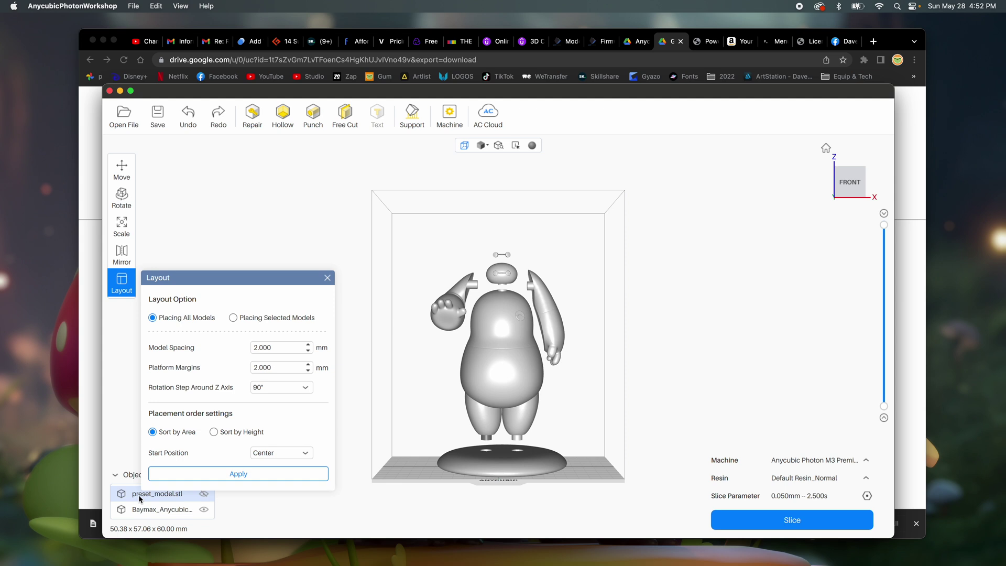
click(142, 498)
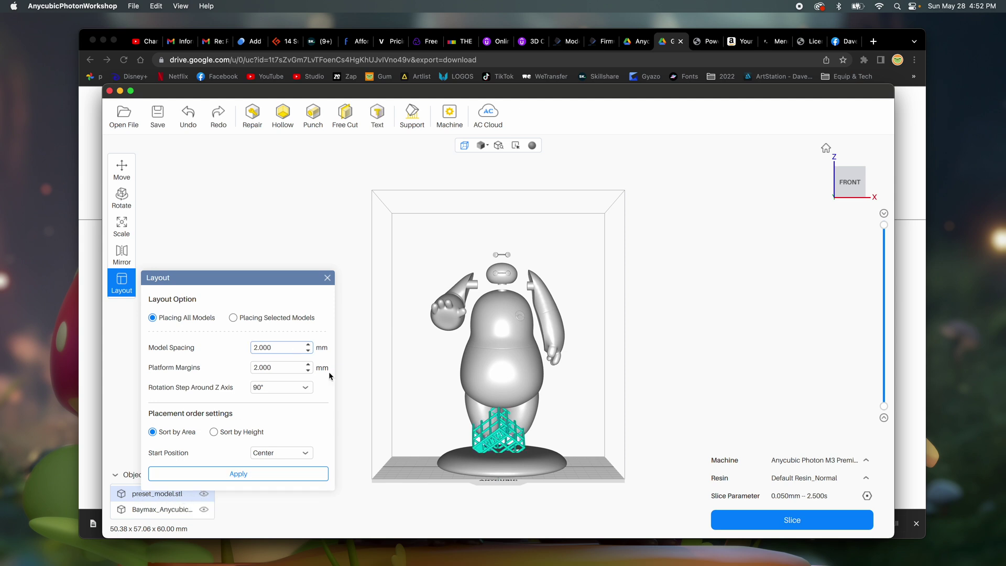
click(157, 6)
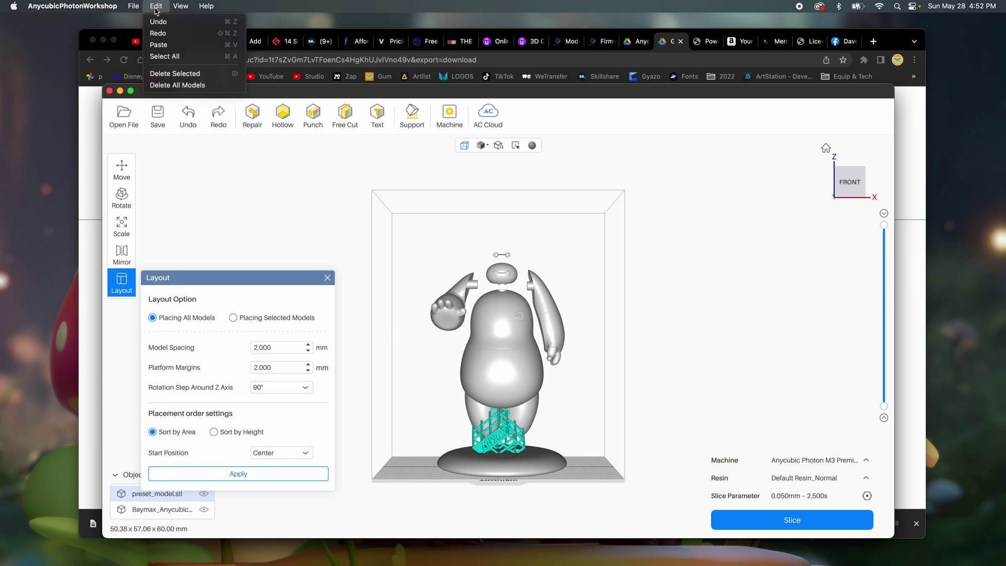
click(175, 74)
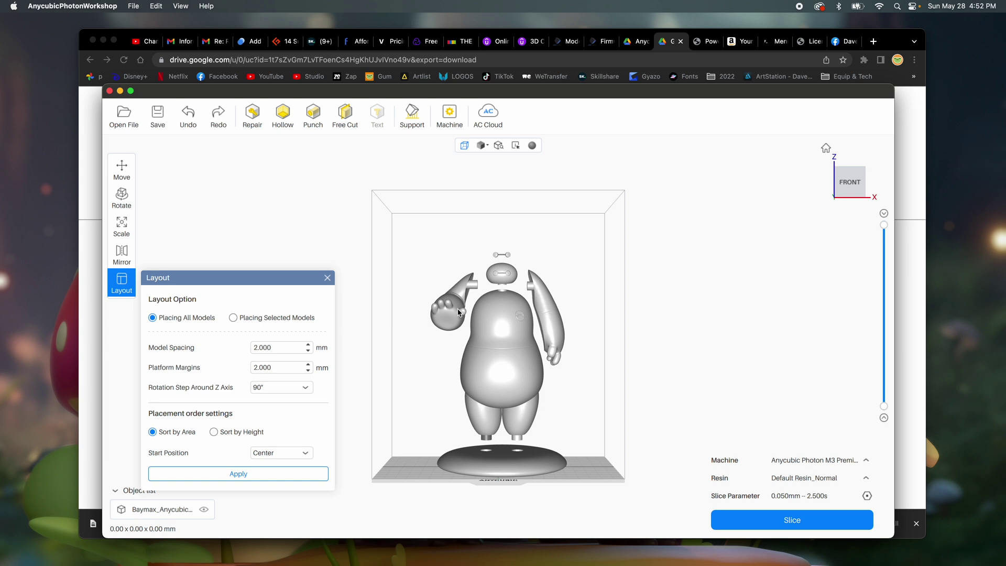
Hollow the Baymax model toward the inside with a 2 mm wall thickness, 1 mm accuracy and no infill structure
click(485, 343)
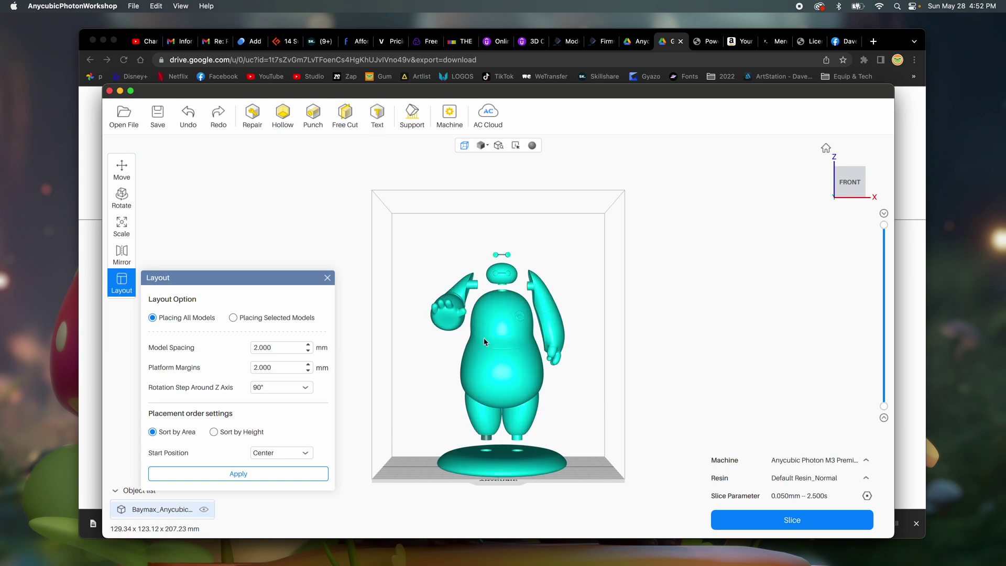
click(284, 114)
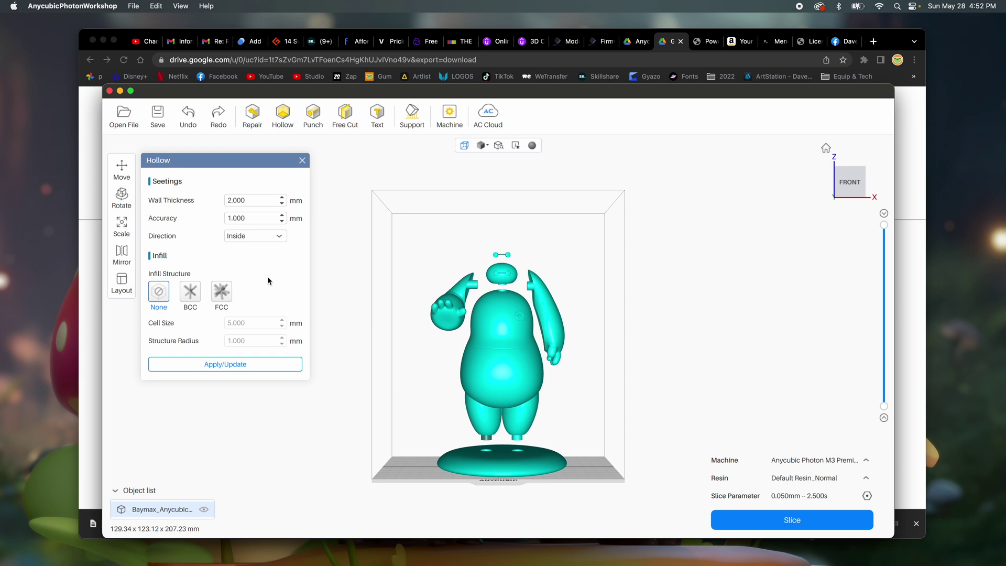
click(279, 238)
click(246, 253)
click(236, 365)
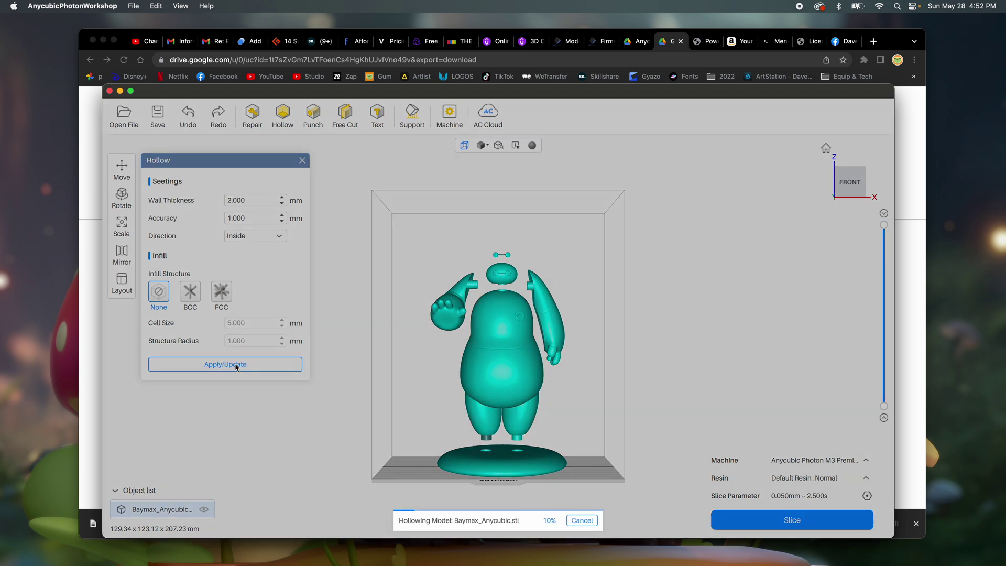
Generate automatic supports for the hollowed Baymax model with the Medium script, 50° support angle, 2.3 mm anchor distance and 5 mm Z lift height
scroll(467, 396, down, 3)
scroll(468, 396, up, 10)
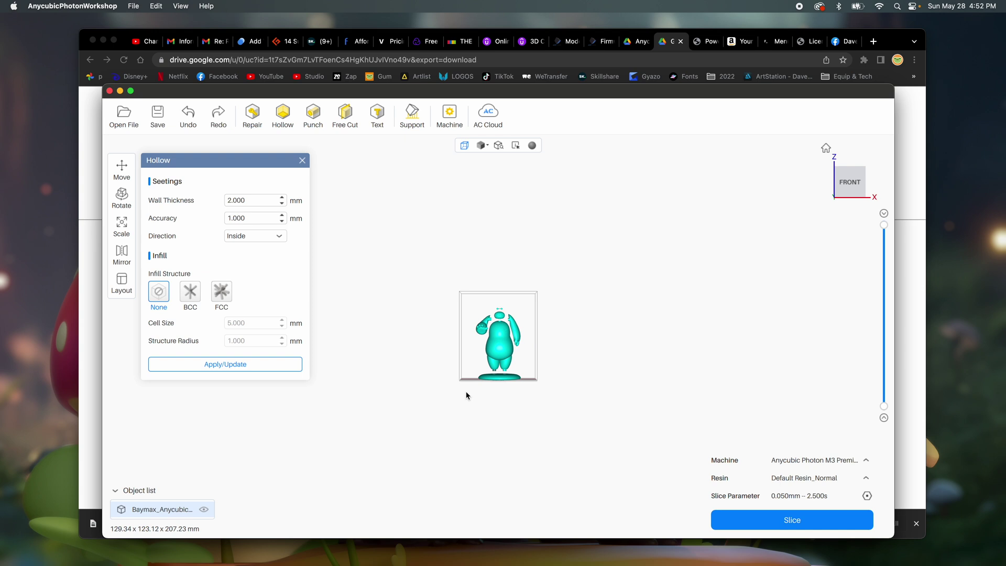
scroll(468, 396, down, 10)
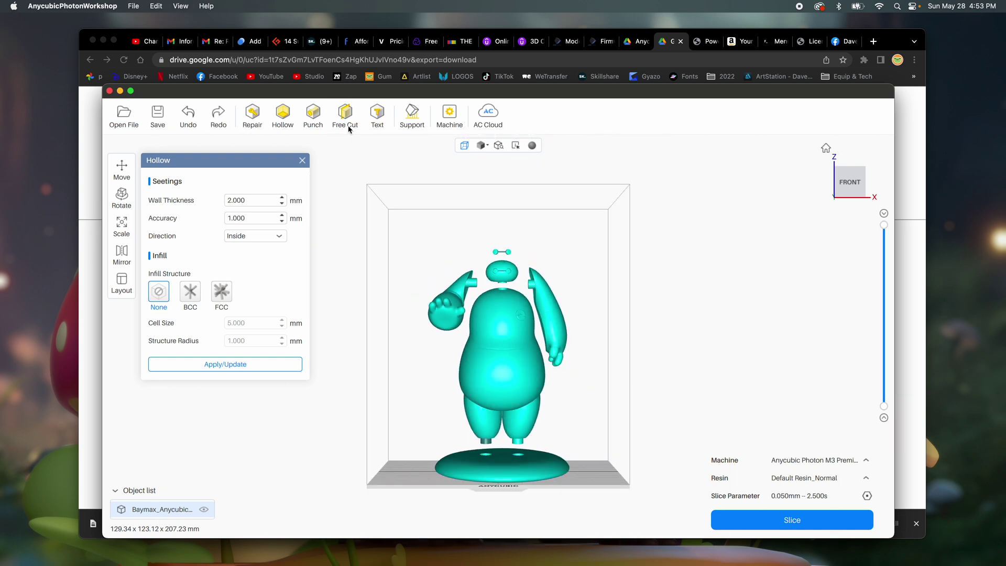
click(412, 116)
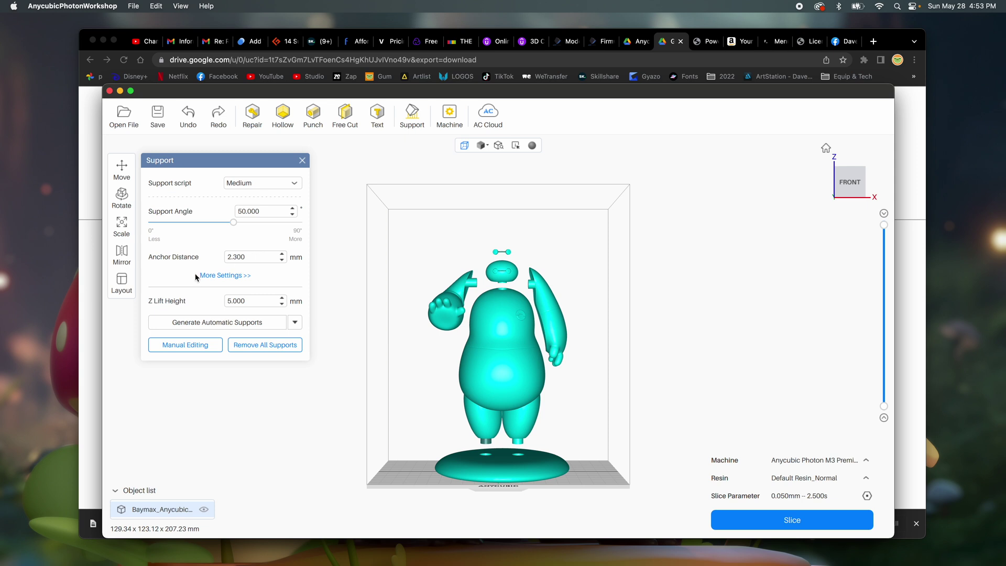
click(218, 322)
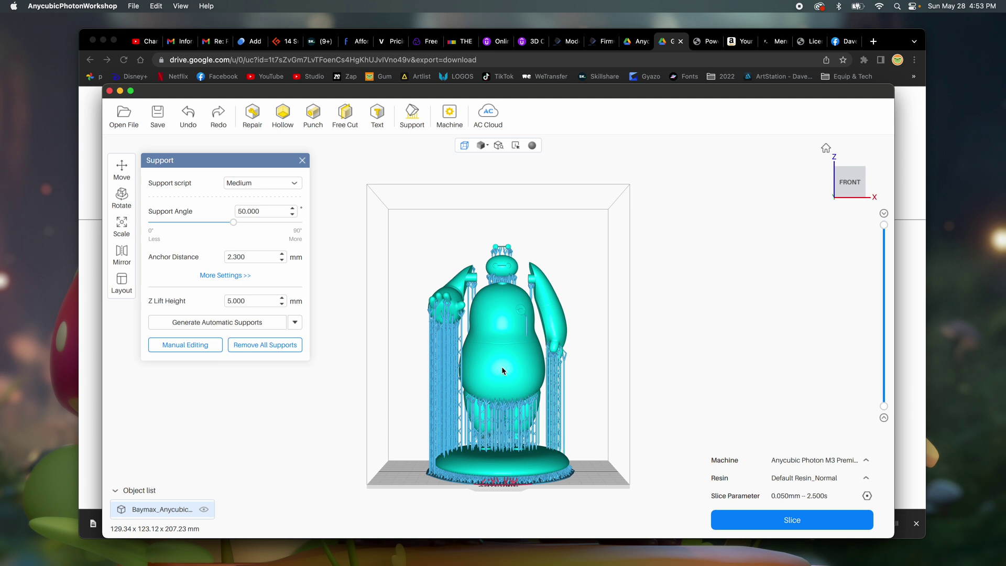
scroll(502, 366, down, 10)
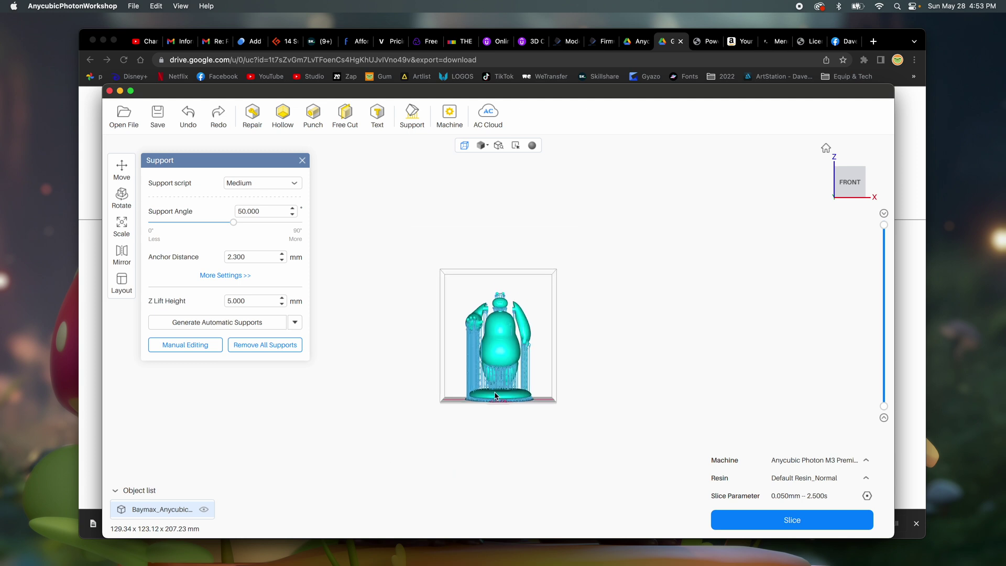
scroll(495, 396, down, 2)
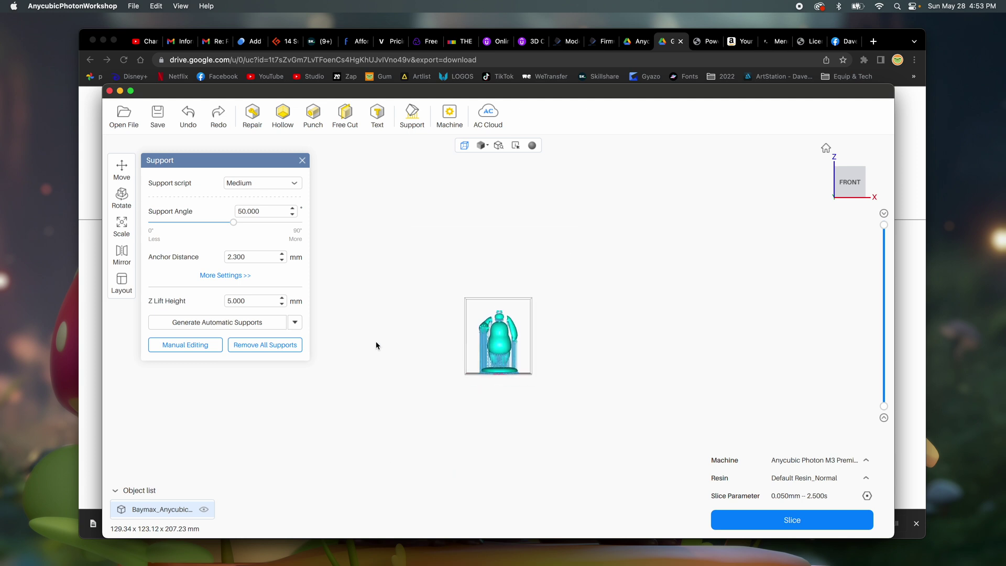
Remove all generated supports from the Baymax model and return to the default front view
click(287, 346)
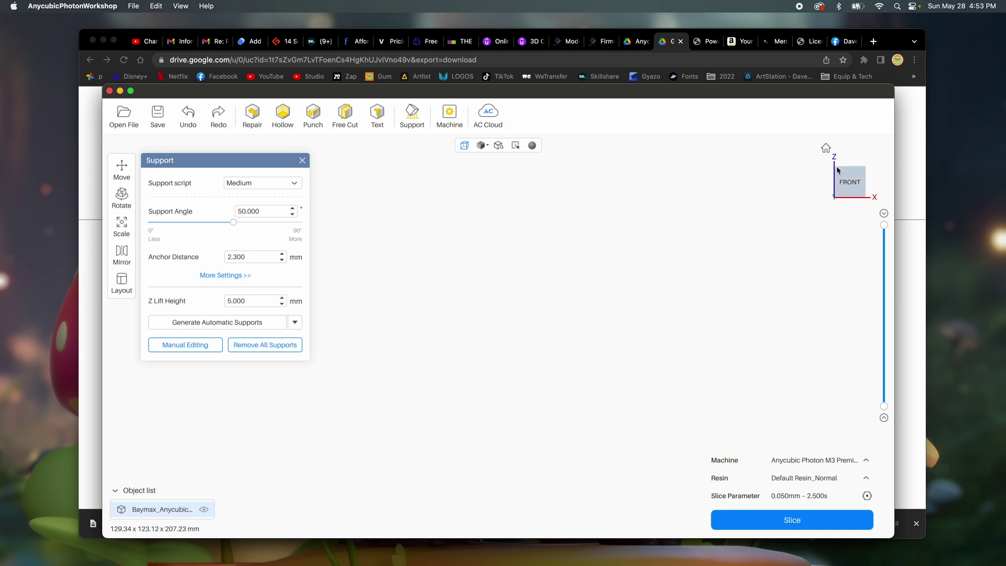
click(852, 182)
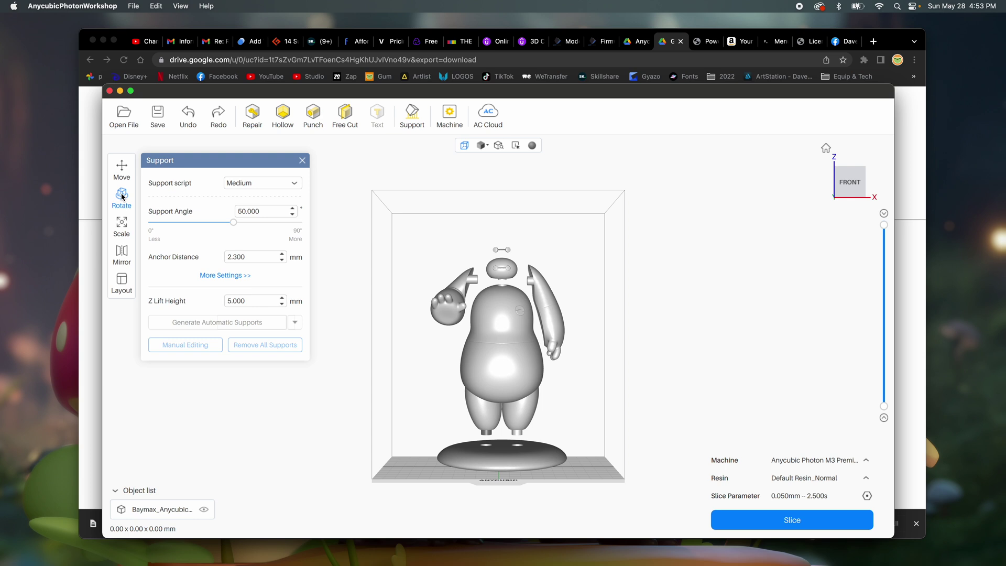
Try to reorient the whole Baymax model by aligning faces picked on its torso with the build plate
click(122, 195)
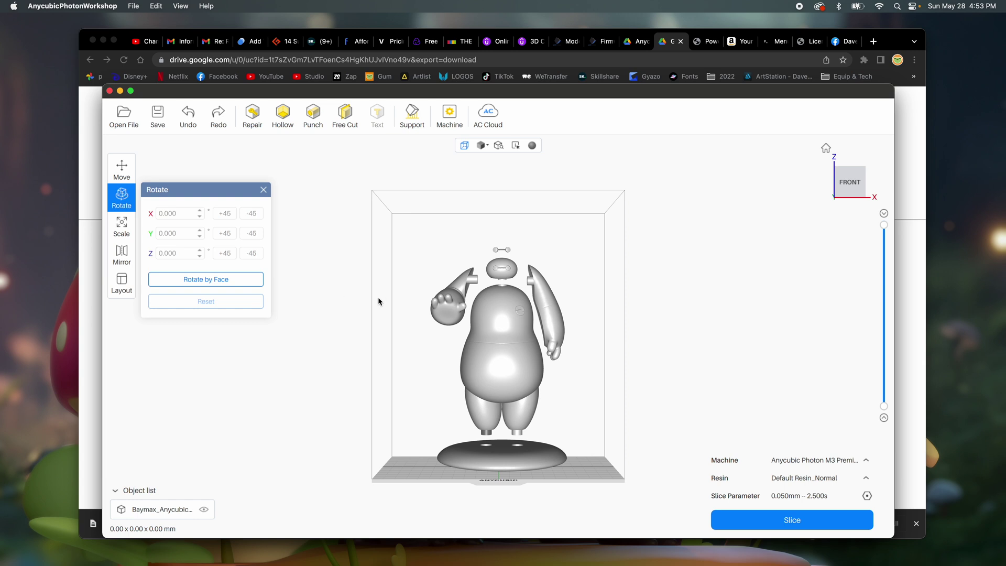
key(super+a)
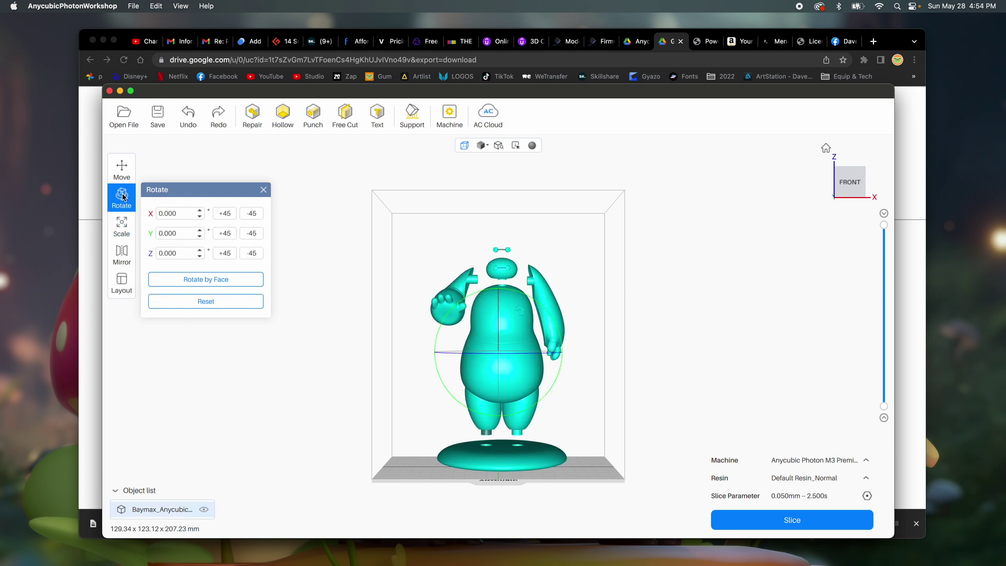
click(211, 282)
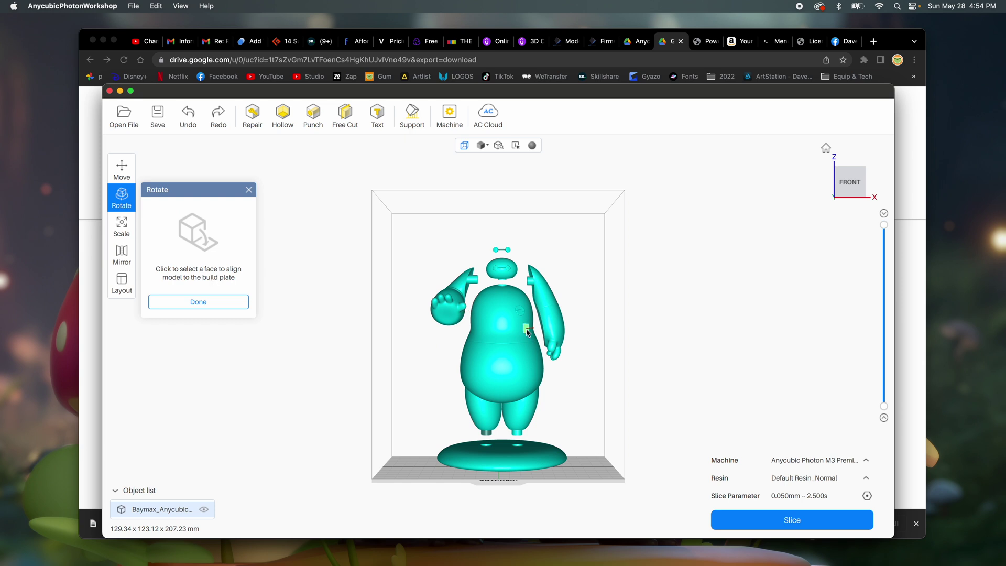
click(505, 321)
scroll(502, 346, down, 5)
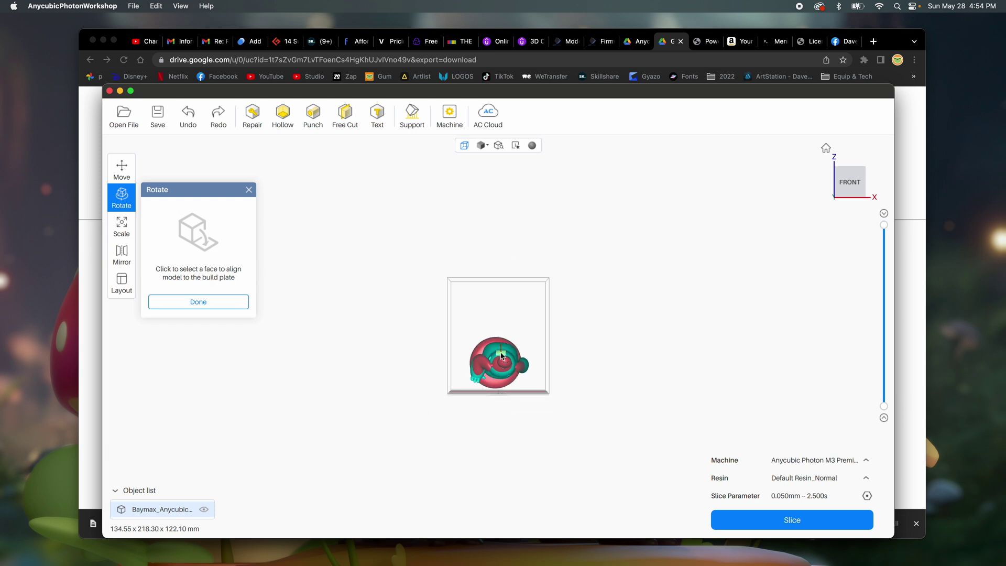
click(498, 347)
click(499, 347)
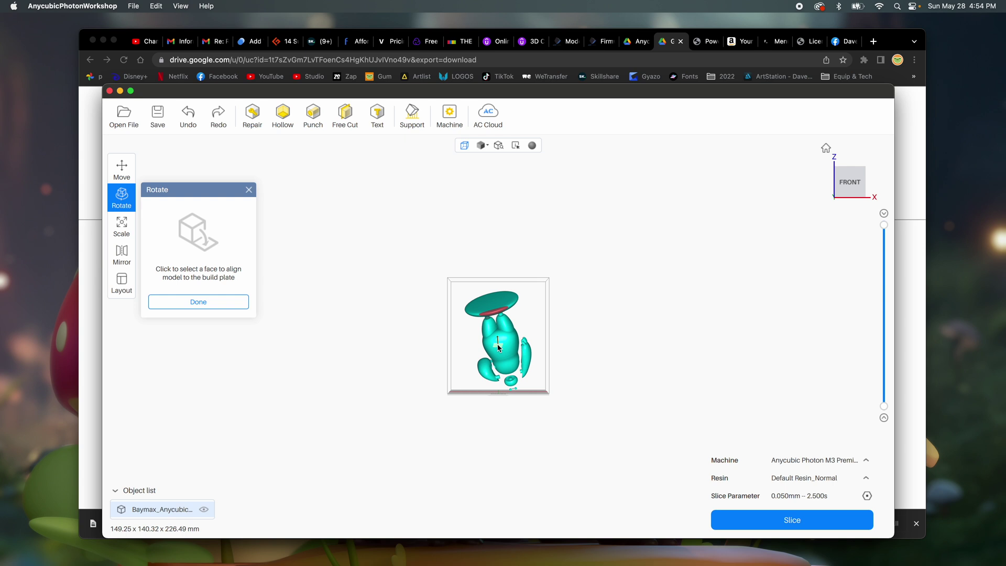
click(499, 347)
click(499, 347)
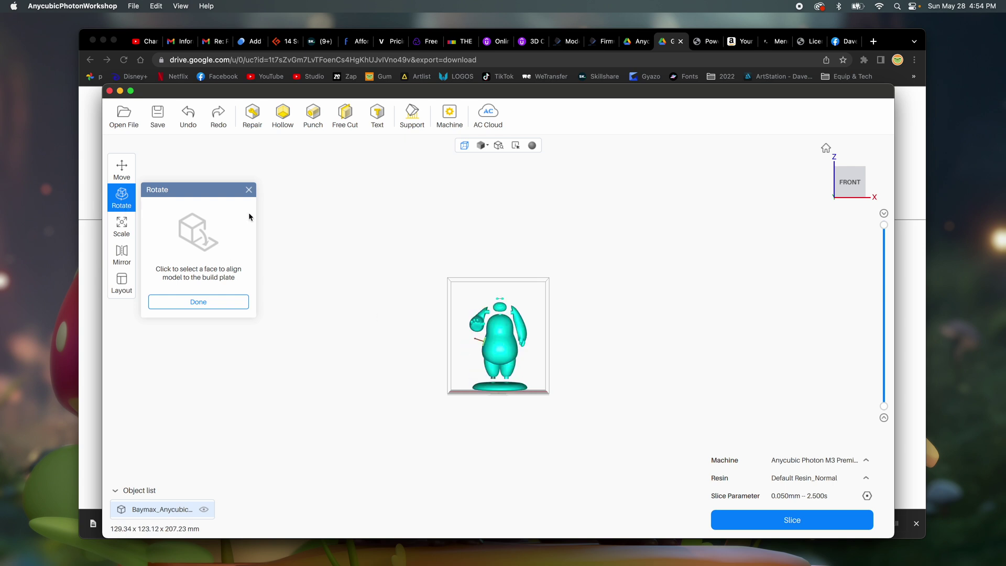
scroll(511, 362, down, 5)
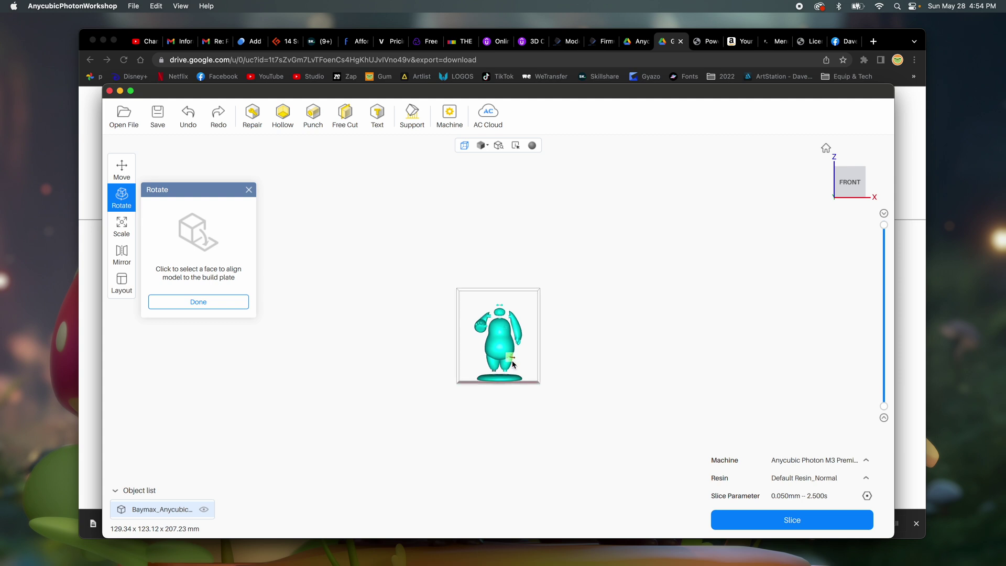
scroll(513, 365, up, 5)
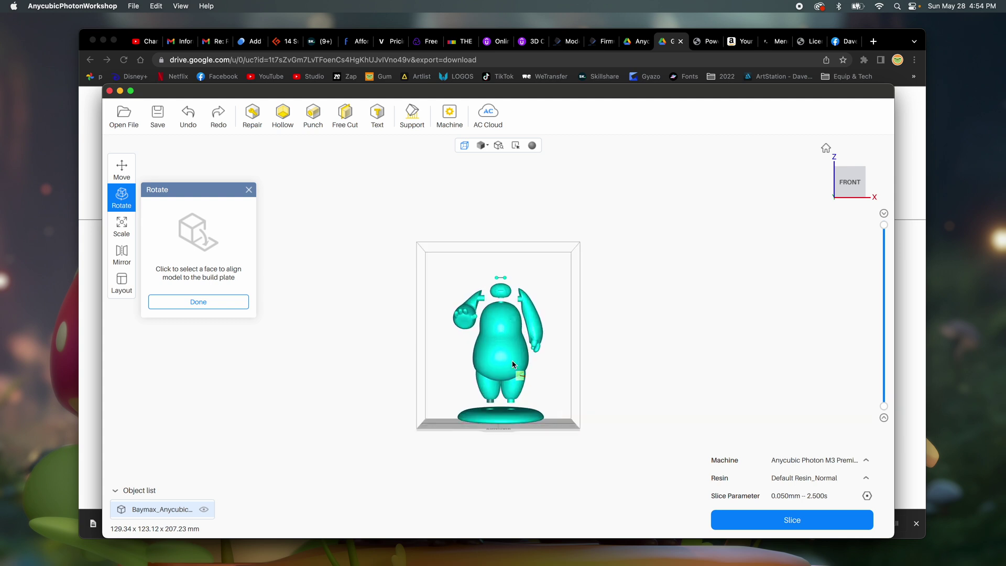
click(198, 301)
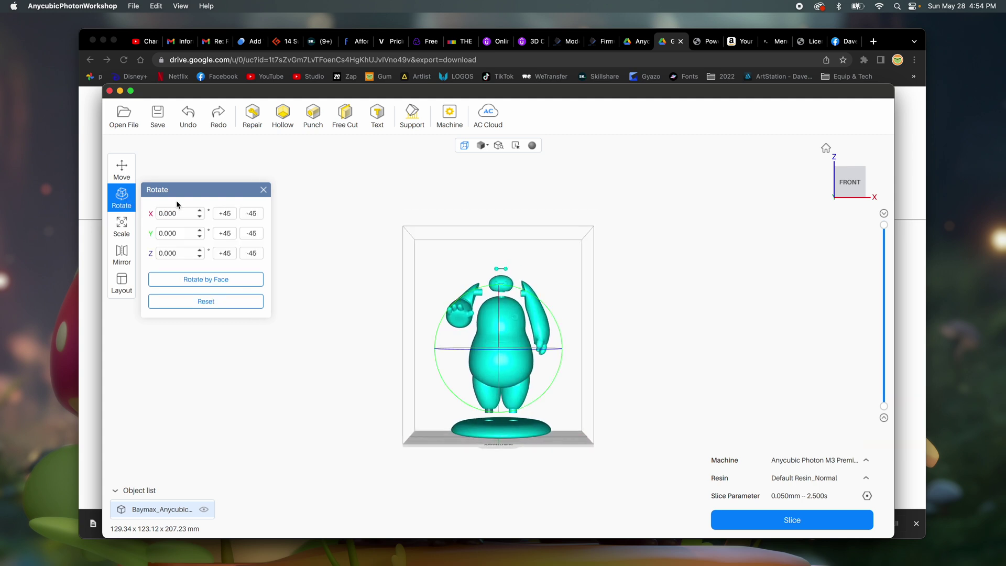
Lay the Baymax model horizontally by rotating it 45° about X, a net -90° about Z and 45° about Y
click(225, 214)
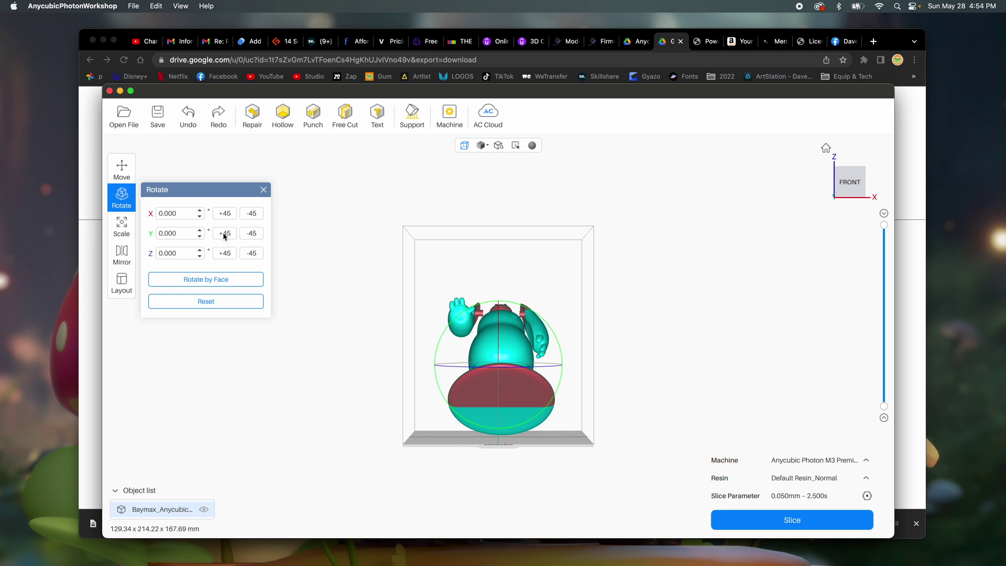
click(225, 254)
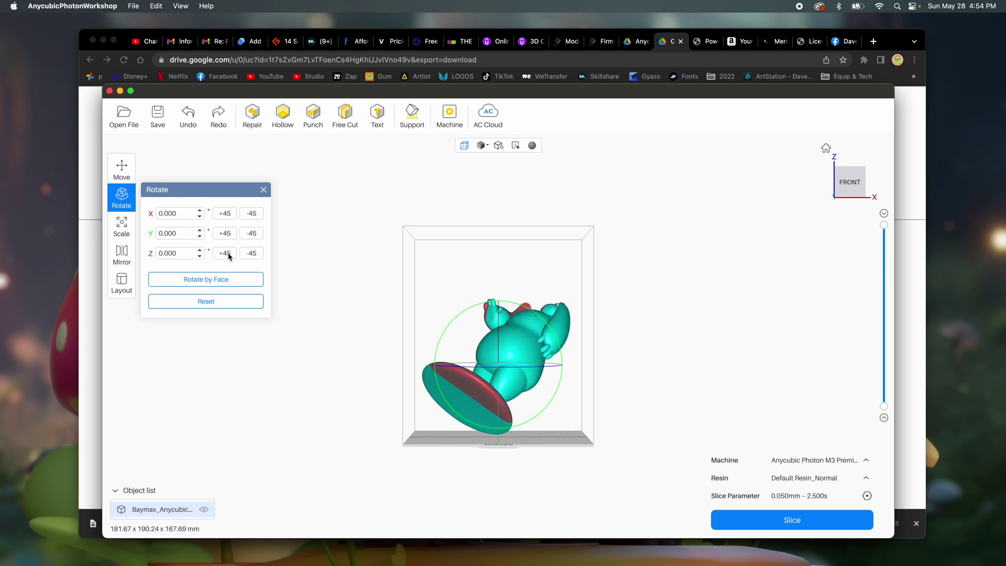
click(252, 254)
click(252, 254)
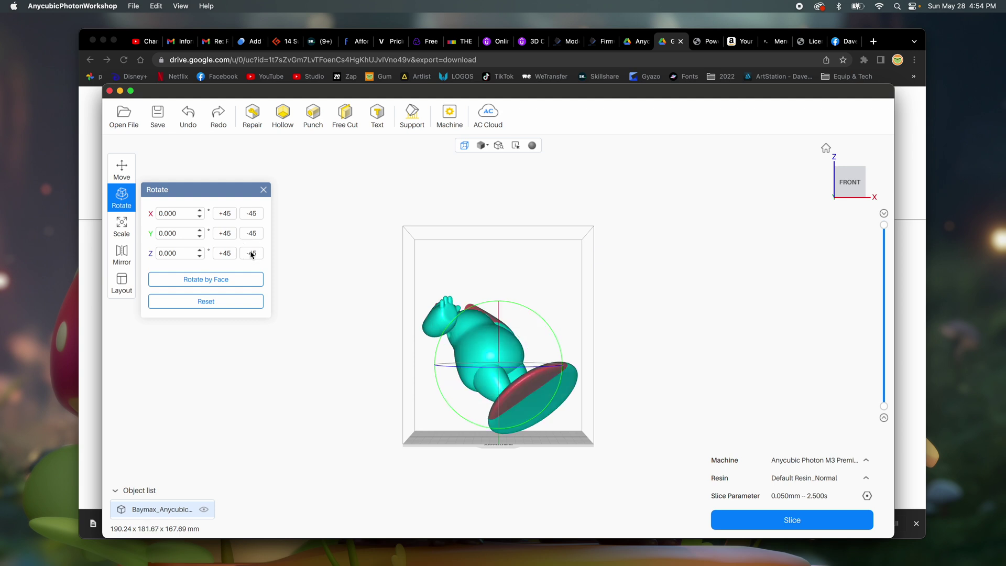
click(251, 253)
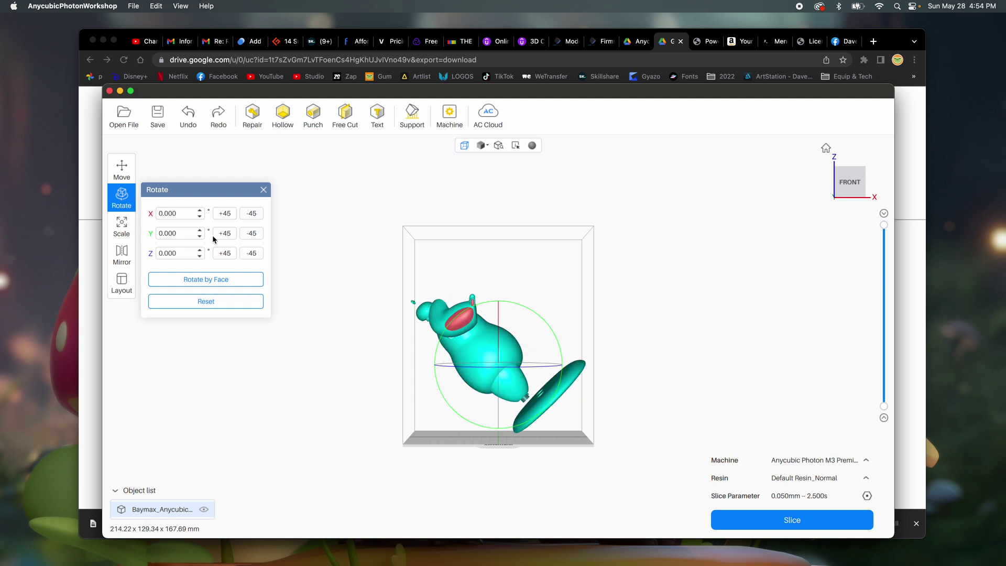
click(224, 214)
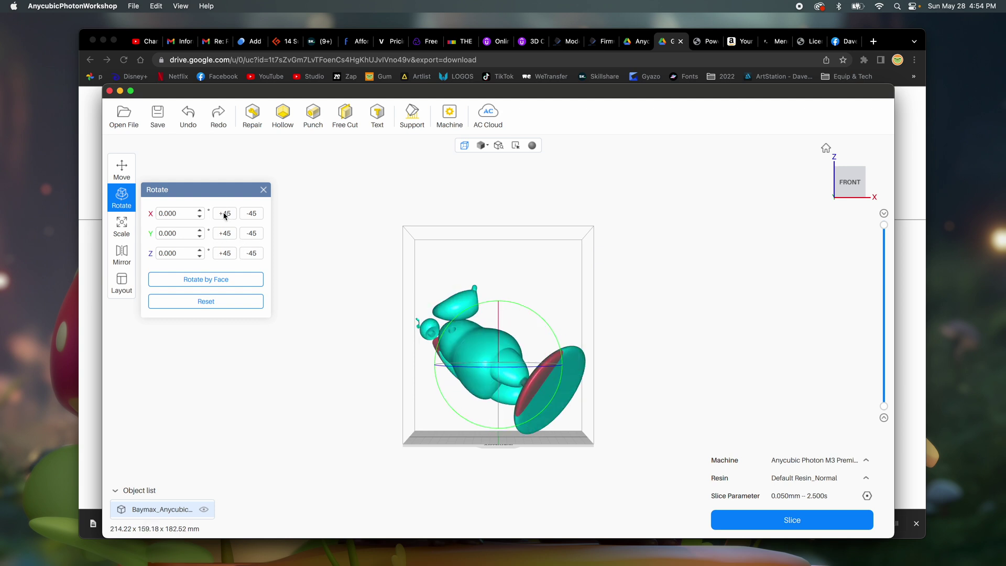
click(251, 214)
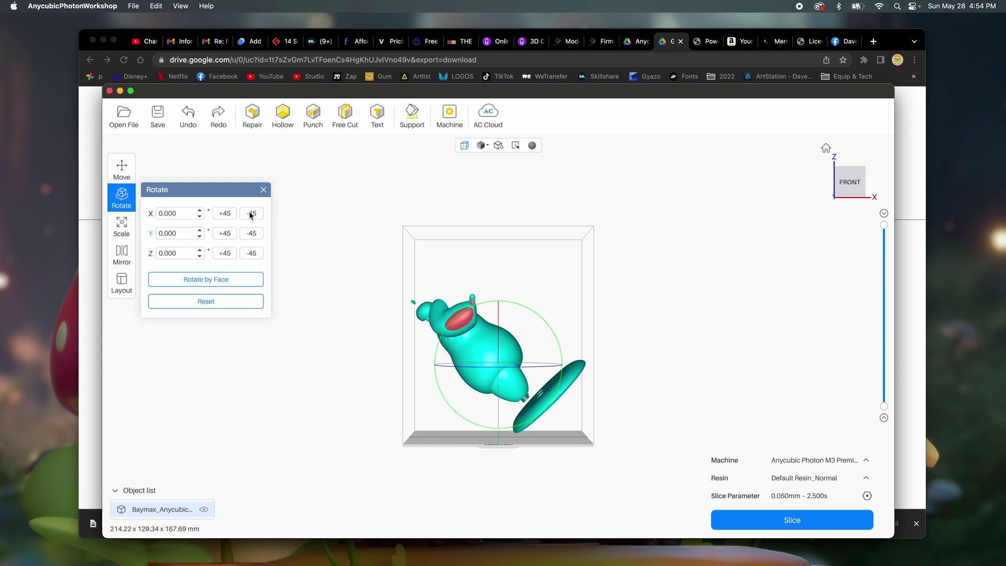
click(225, 235)
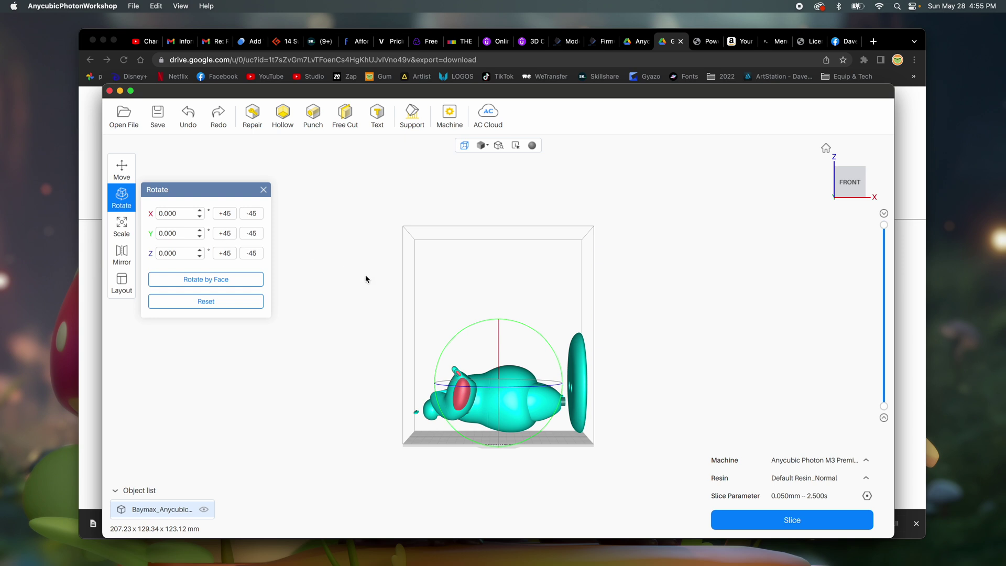
Scale the Baymax model down uniformly to about 75%, roughly 180 x 112 x 107 mm
click(122, 225)
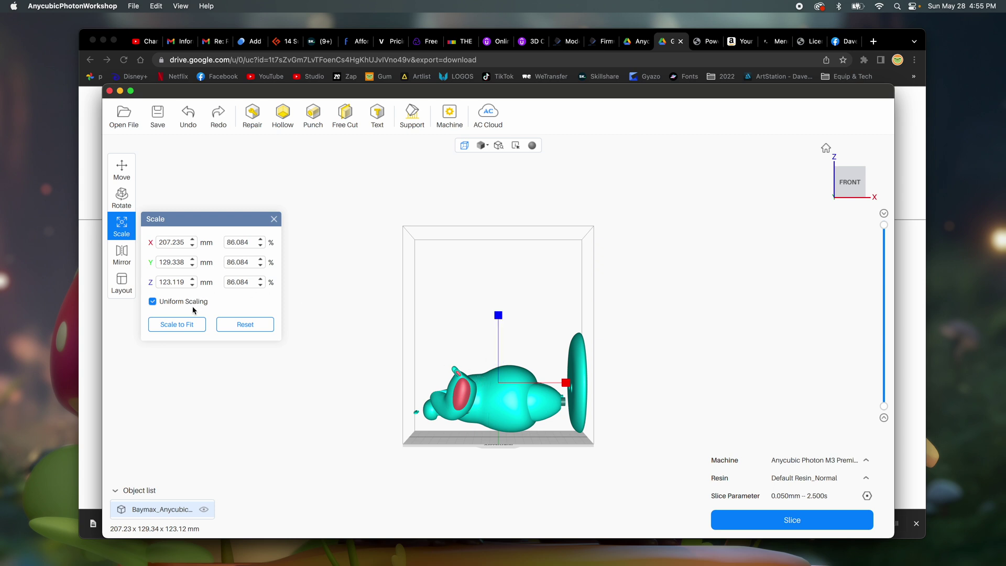
drag(499, 315, 495, 405)
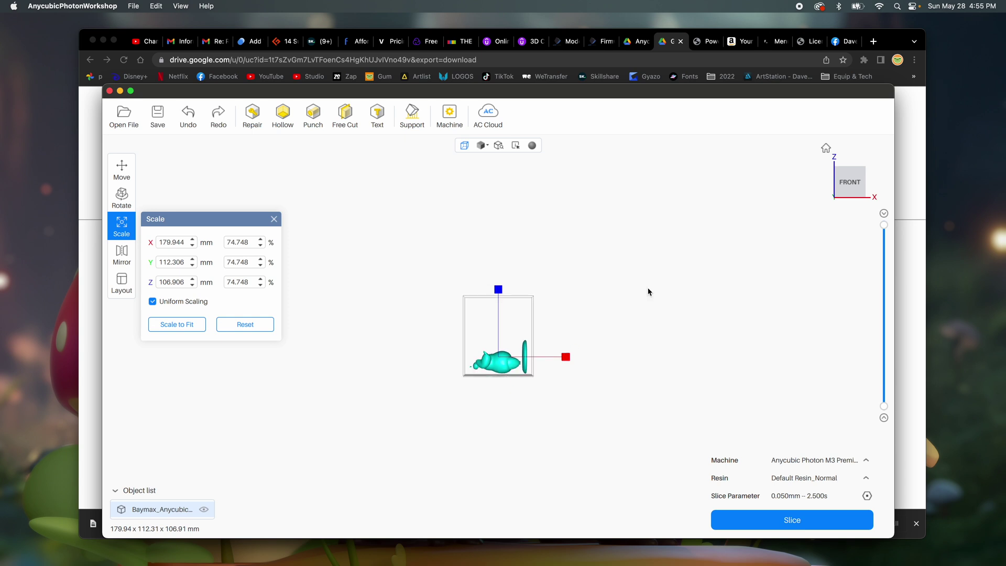
click(852, 184)
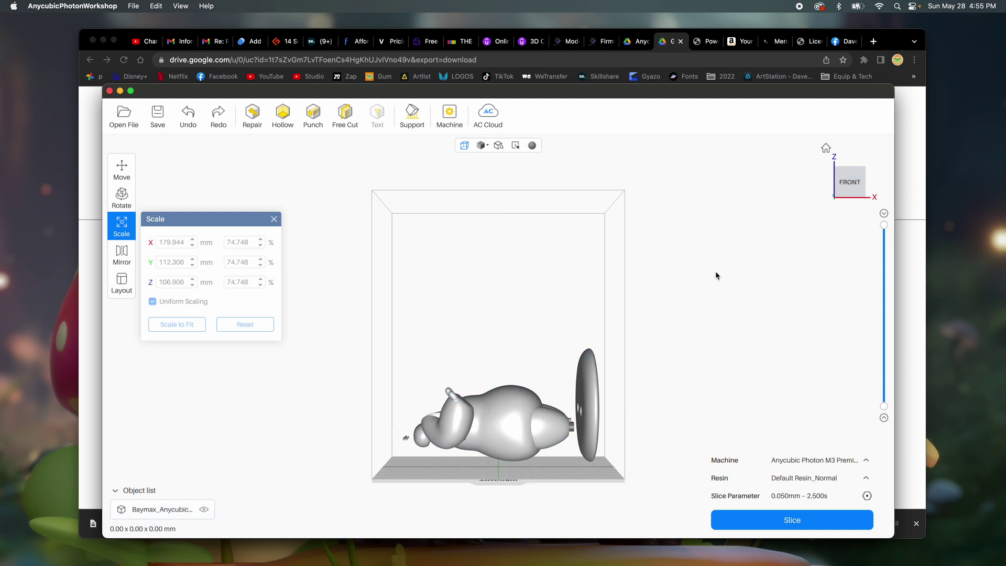
Examine how the scaled-down, horizontal Baymax model sits inside the build volume
click(833, 195)
drag(834, 197, 807, 189)
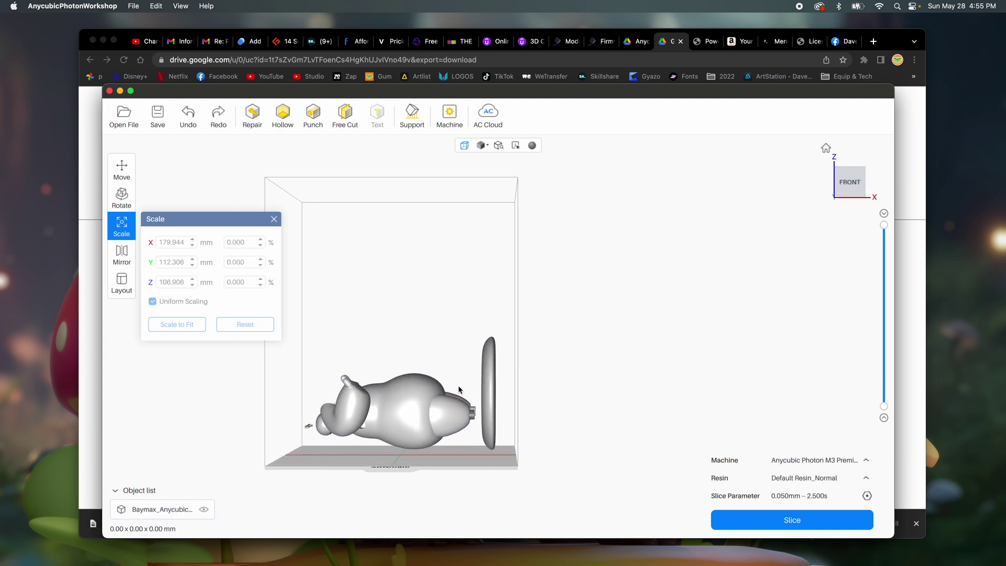
scroll(429, 400, down, 5)
scroll(433, 400, down, 5)
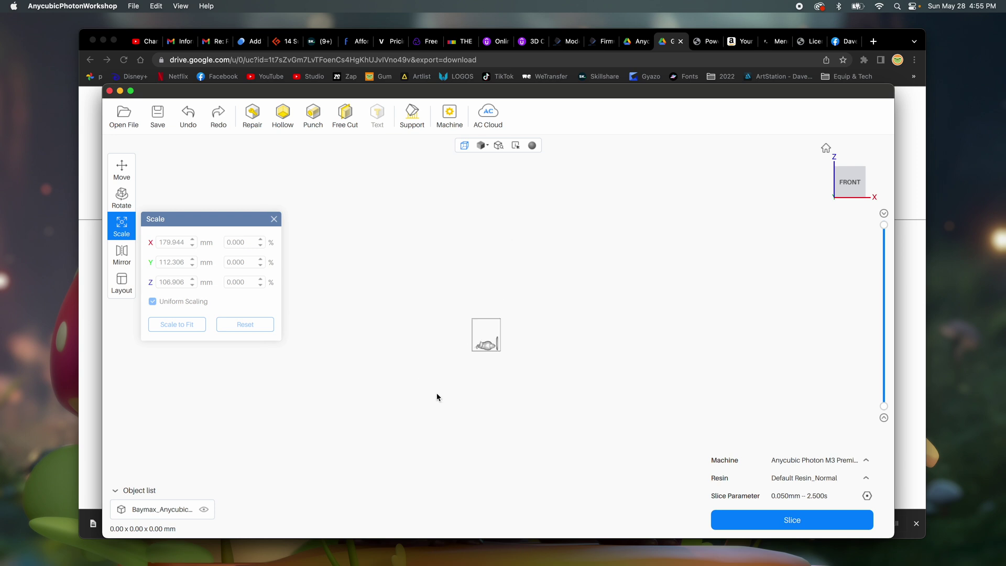
scroll(447, 389, down, 5)
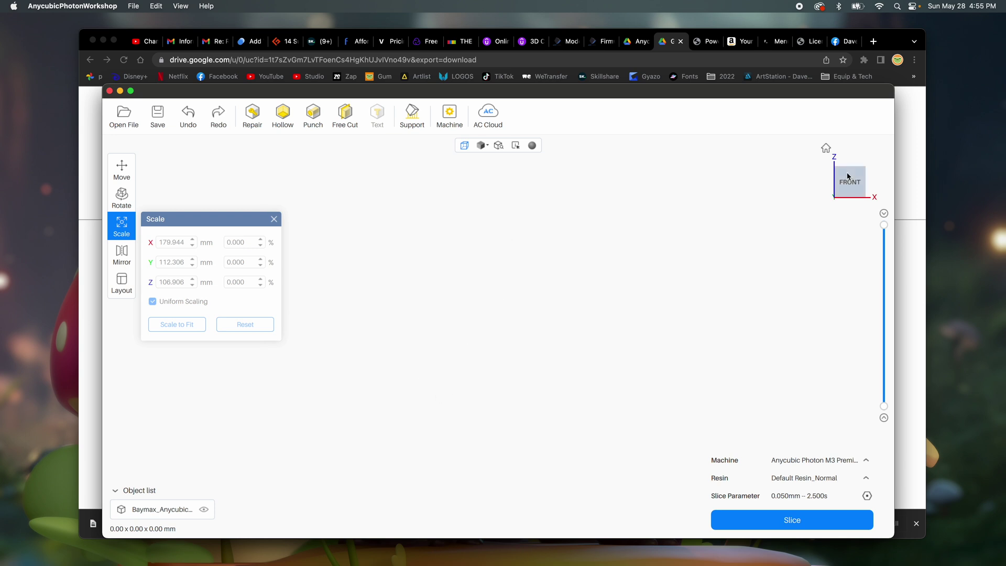
scroll(457, 383, up, 15)
mouse_move(487, 426)
mouse_down()
mouse_move(506, 434)
mouse_move(563, 401)
mouse_up()
scroll(562, 400, down, 8)
scroll(563, 400, down, 5)
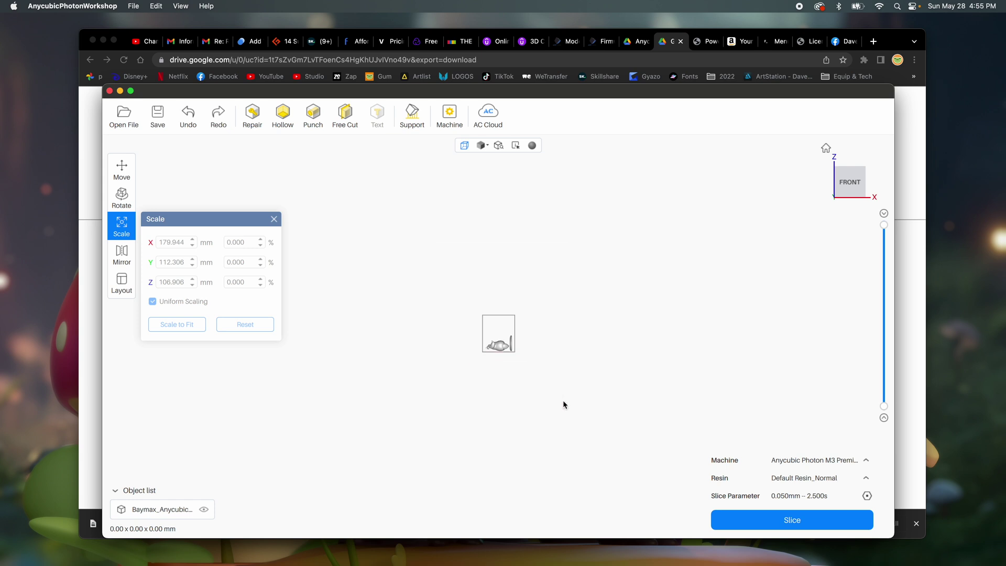
click(849, 181)
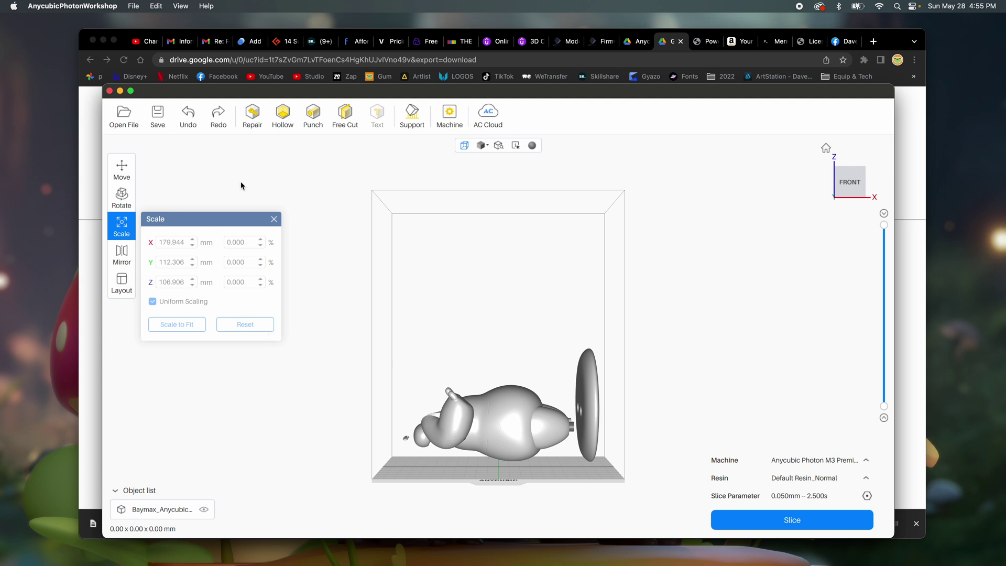
Generate automatic supports for the whole Baymax model with the Medium script, 50° support angle, 2.3 mm anchor distance and 5 mm Z lift
click(413, 115)
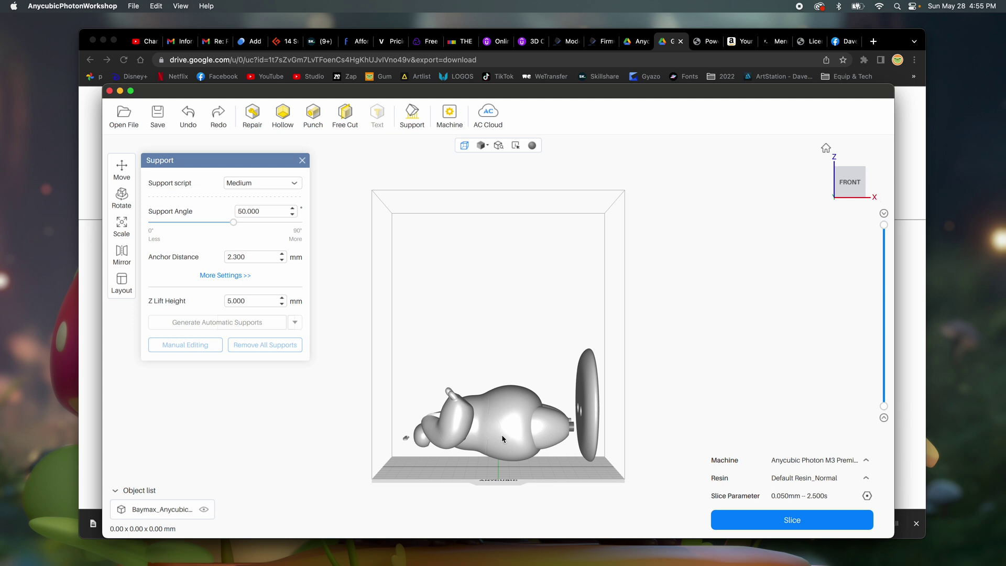
scroll(492, 448, down, 5)
scroll(492, 453, down, 5)
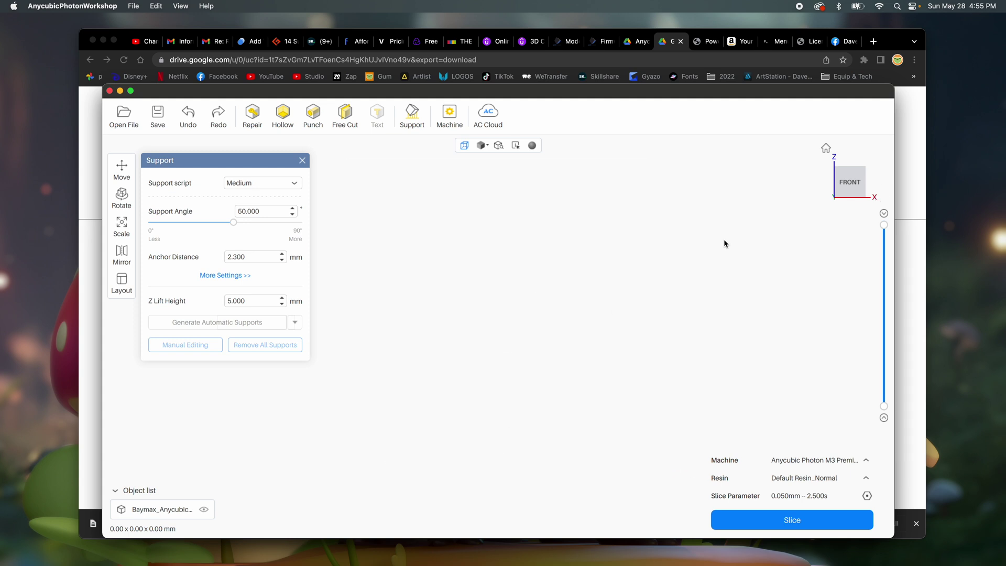
click(854, 178)
scroll(562, 401, down, 5)
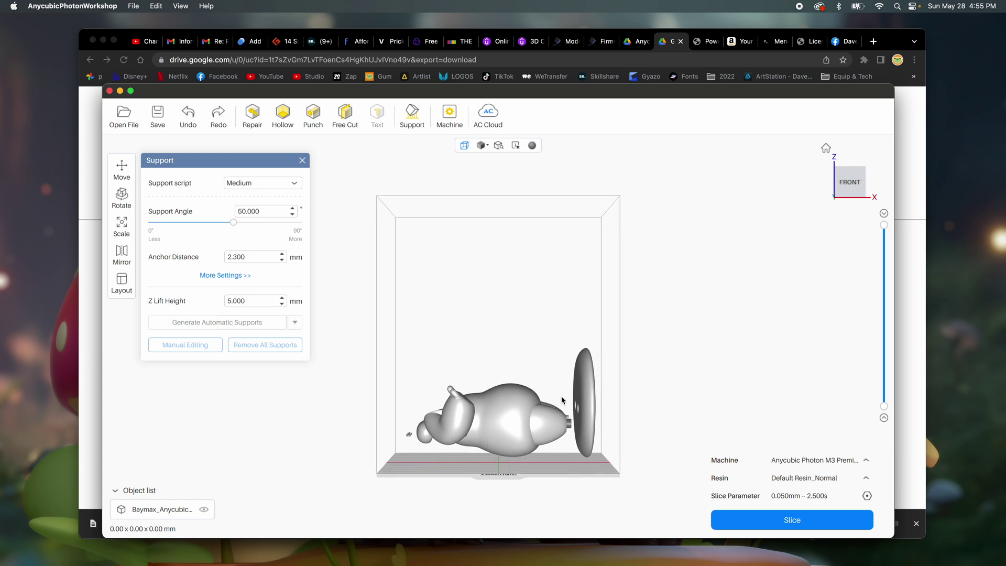
click(849, 184)
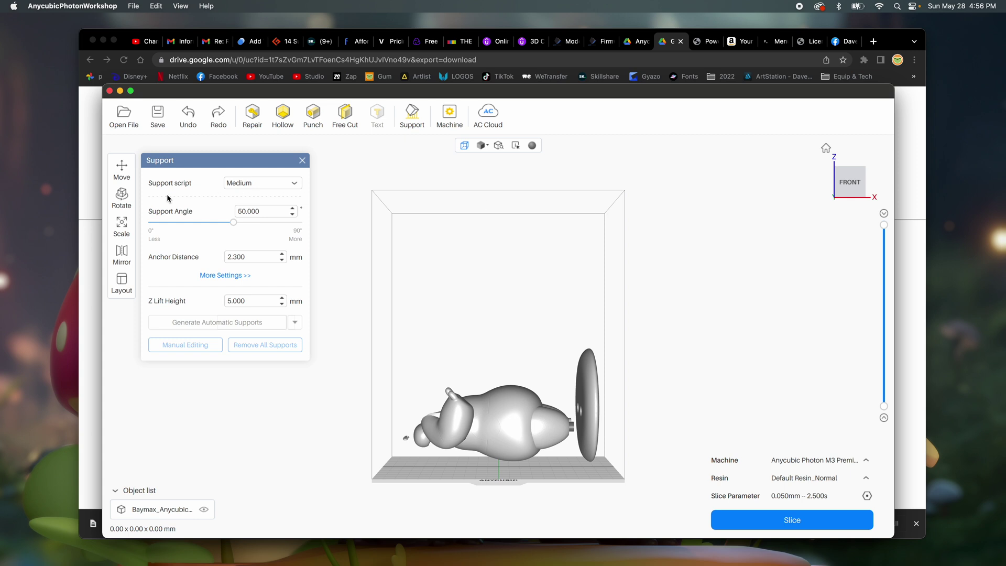
click(123, 224)
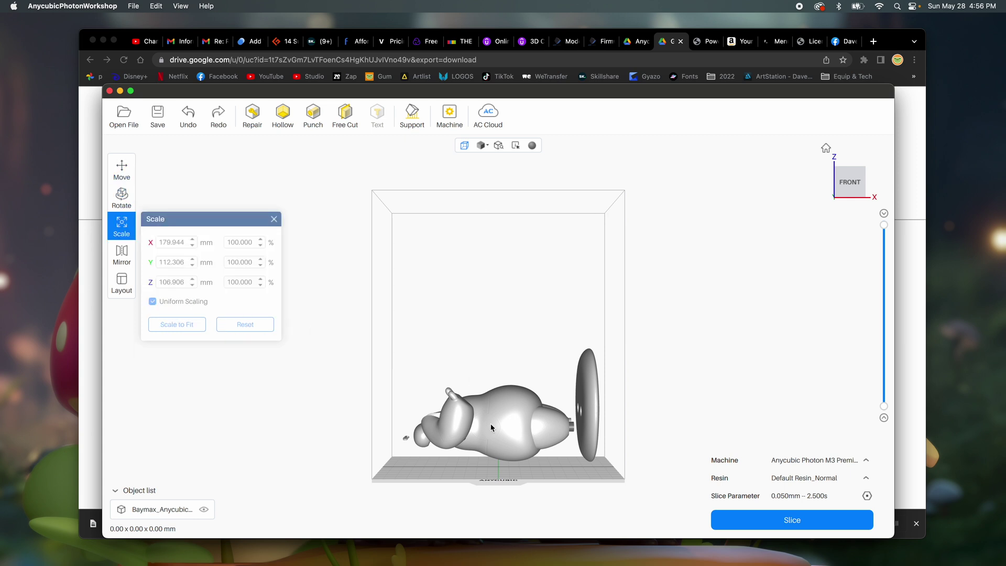
click(504, 423)
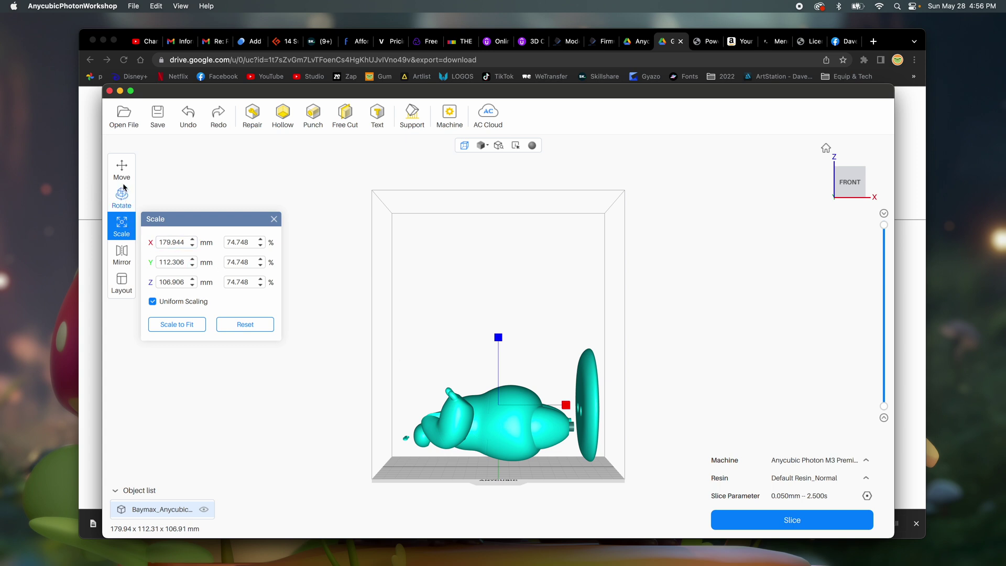
click(412, 114)
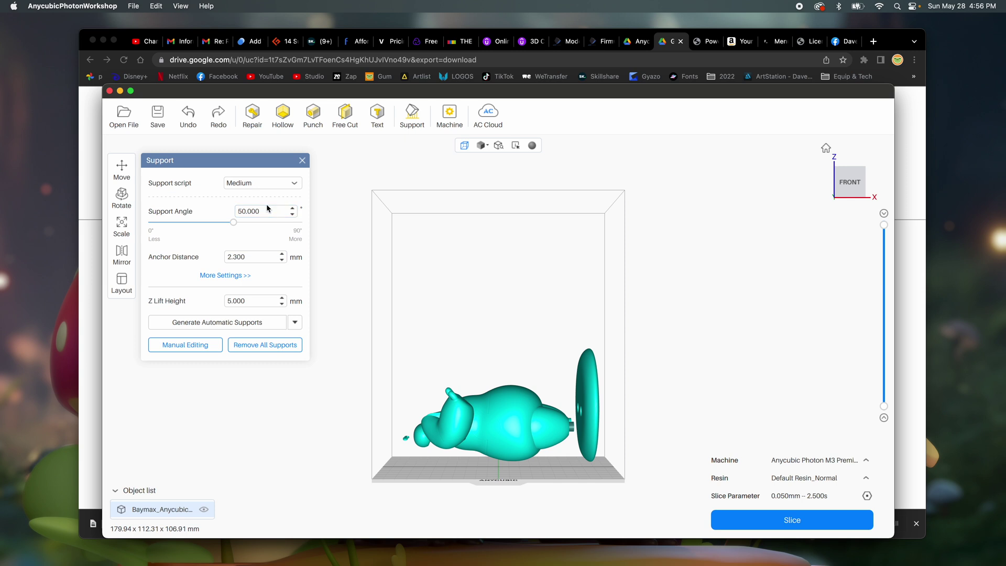
click(253, 323)
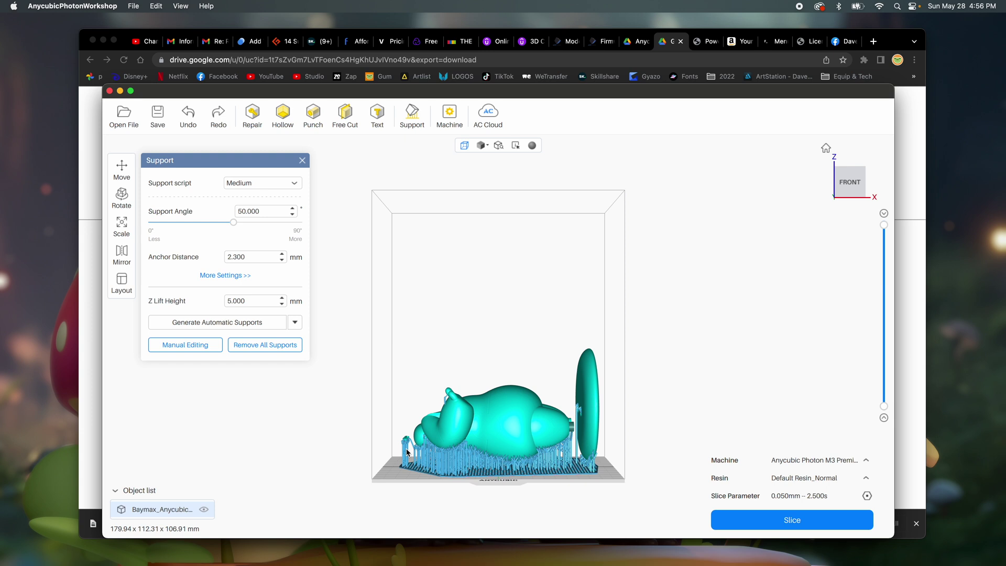
Examine the generated supports under the Baymax model from the front, both close up and from farther away
scroll(407, 452, down, 2)
scroll(408, 452, down, 5)
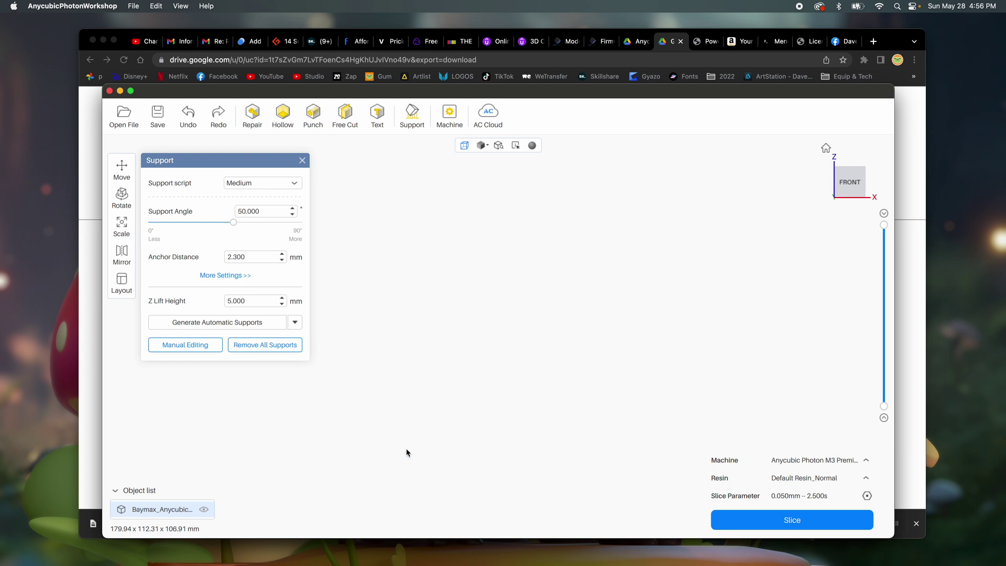
click(862, 175)
click(524, 304)
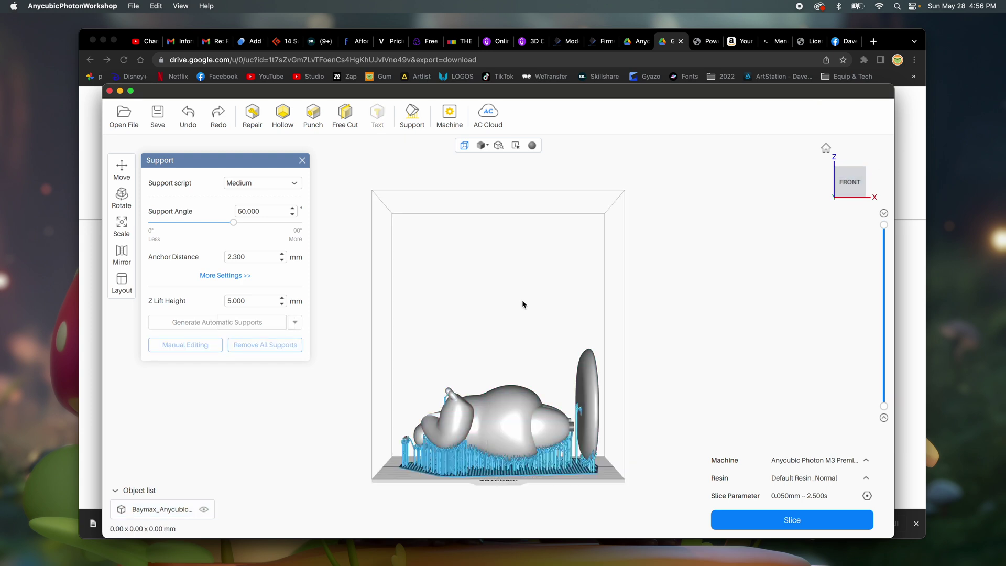
scroll(400, 448, down, 5)
scroll(401, 448, up, 4)
scroll(401, 448, up, 4)
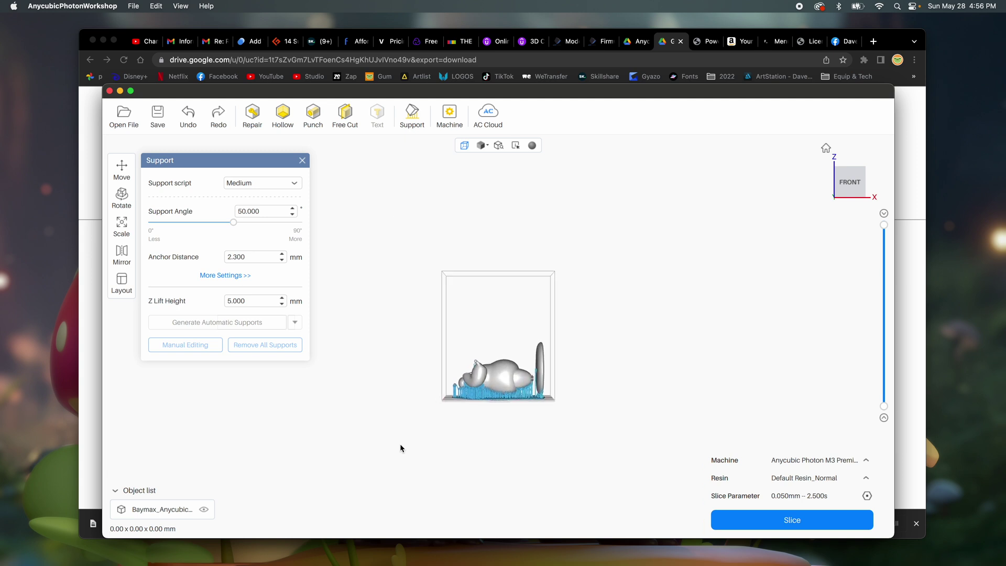
scroll(401, 448, down, 5)
scroll(400, 448, up, 5)
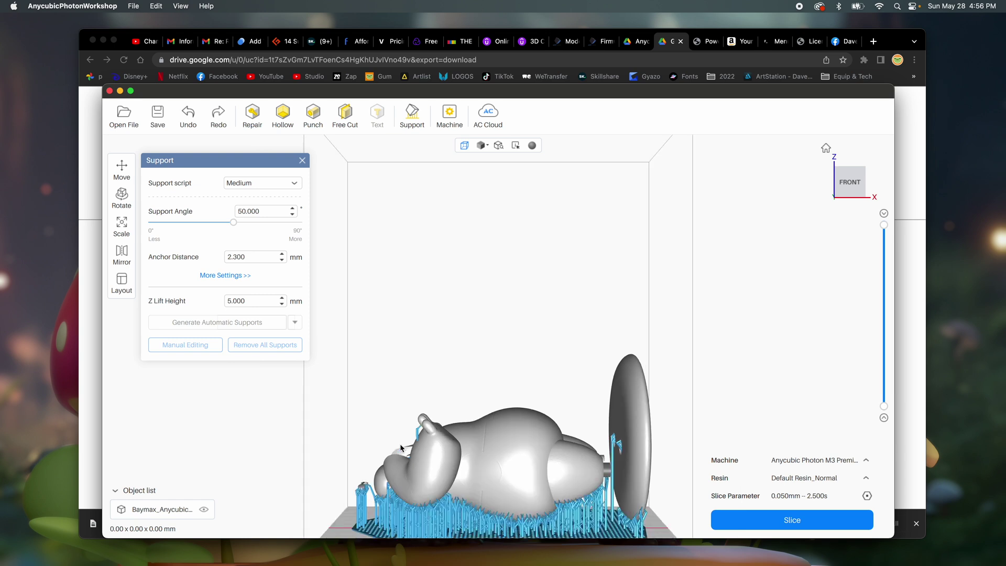
scroll(402, 448, down, 5)
scroll(402, 448, up, 6)
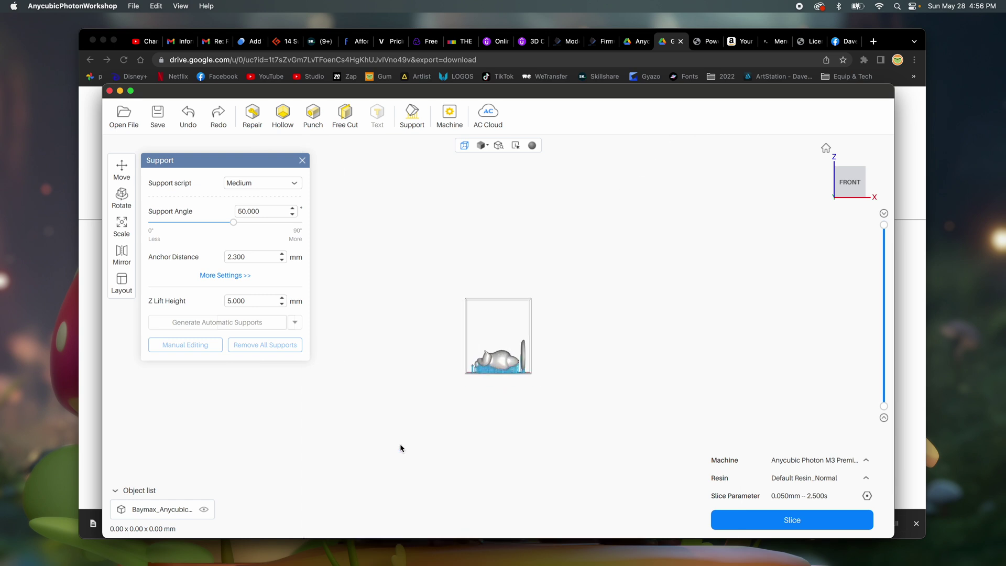
scroll(401, 448, down, 5)
scroll(400, 448, up, 5)
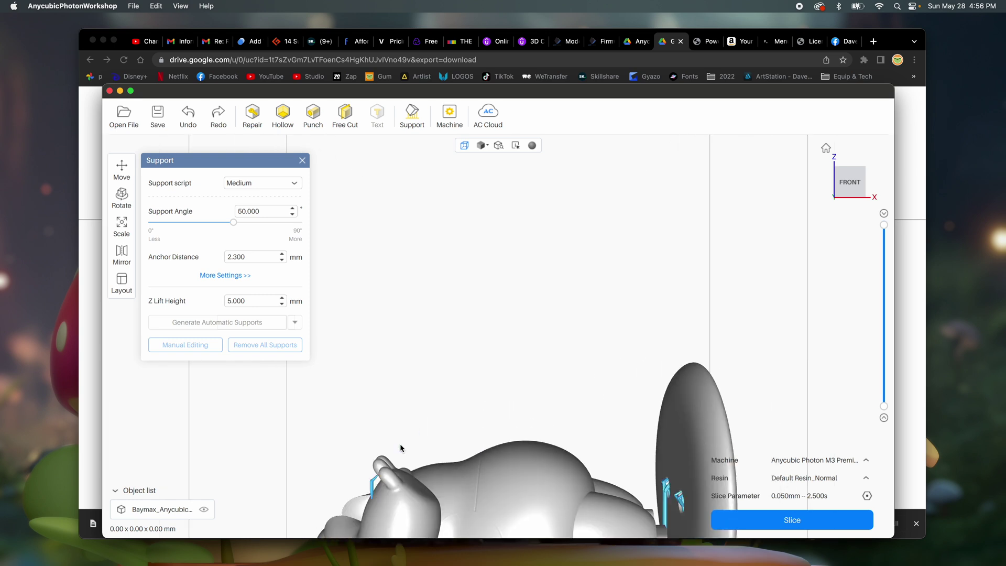
scroll(400, 448, down, 2)
scroll(401, 448, down, 2)
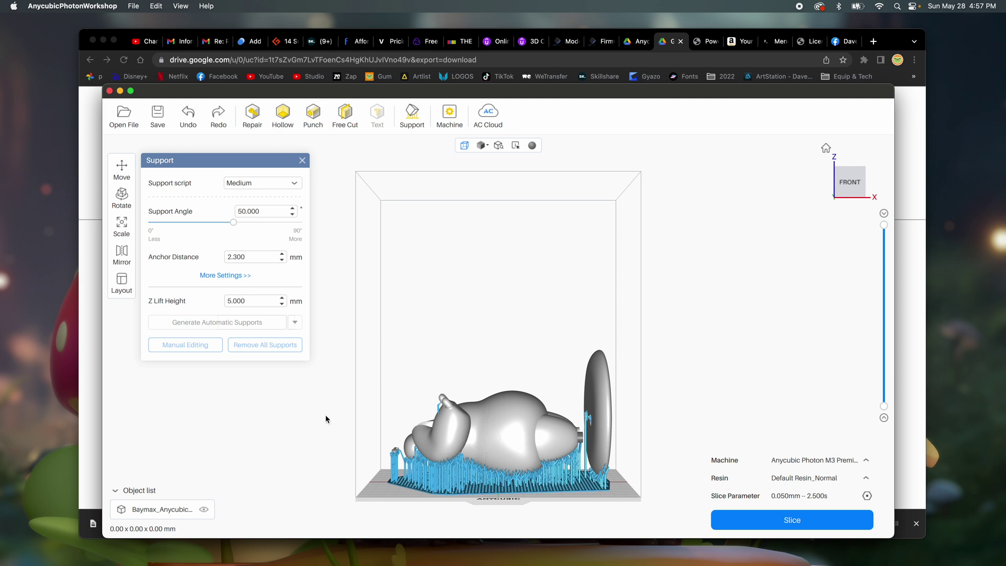
Inspect the supported Baymax model and its raft in the home, front and top views
click(826, 148)
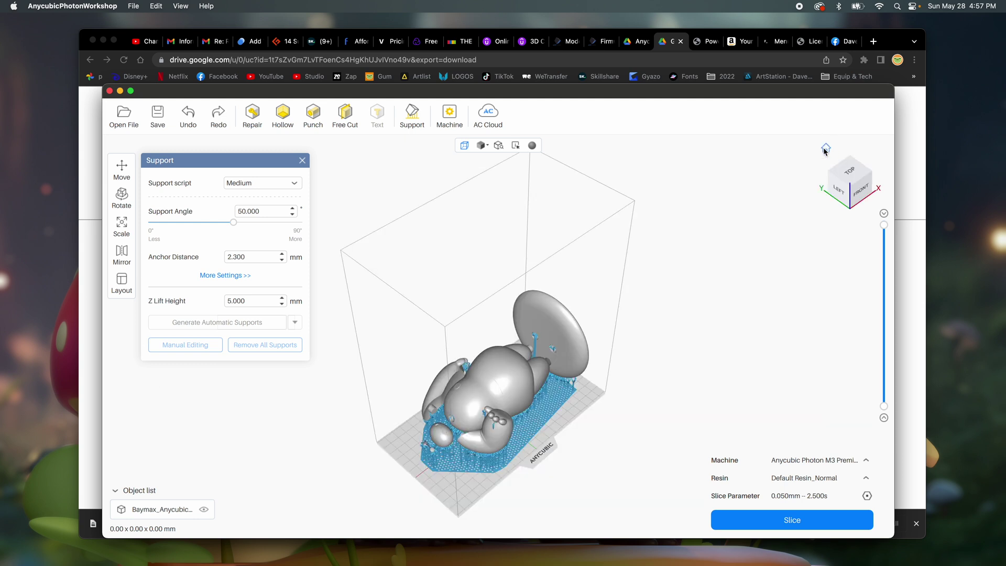
scroll(672, 265, down, 2)
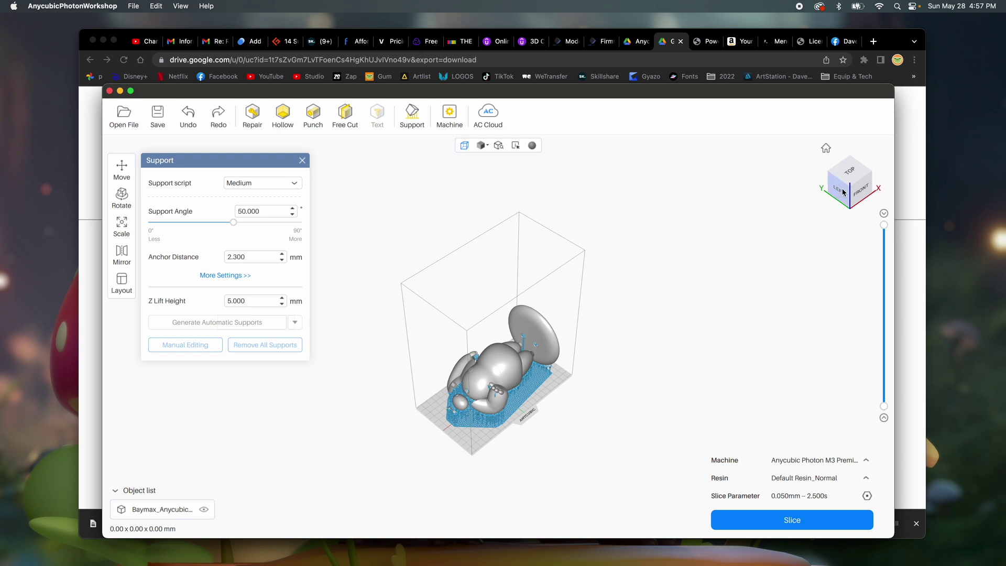
click(860, 193)
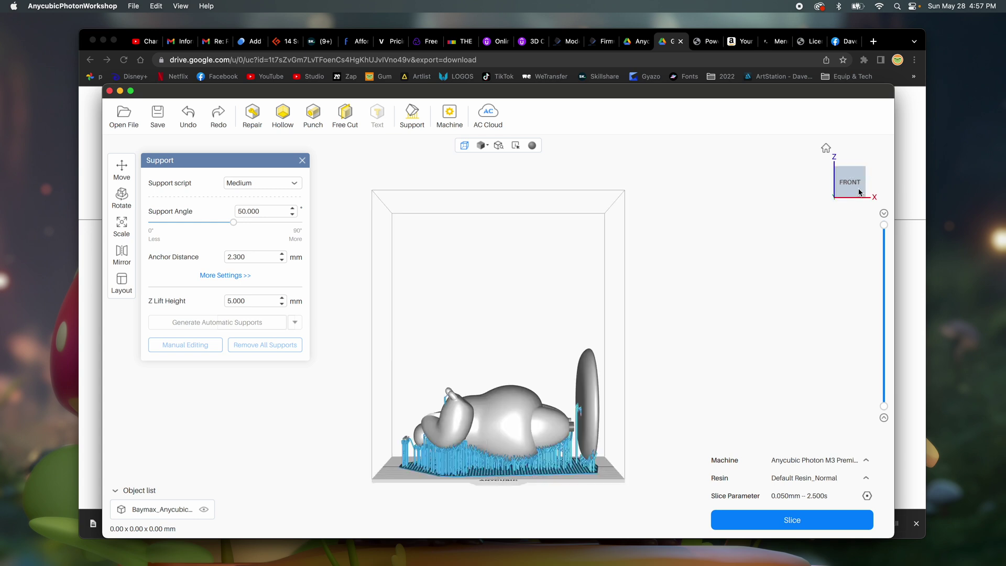
click(825, 150)
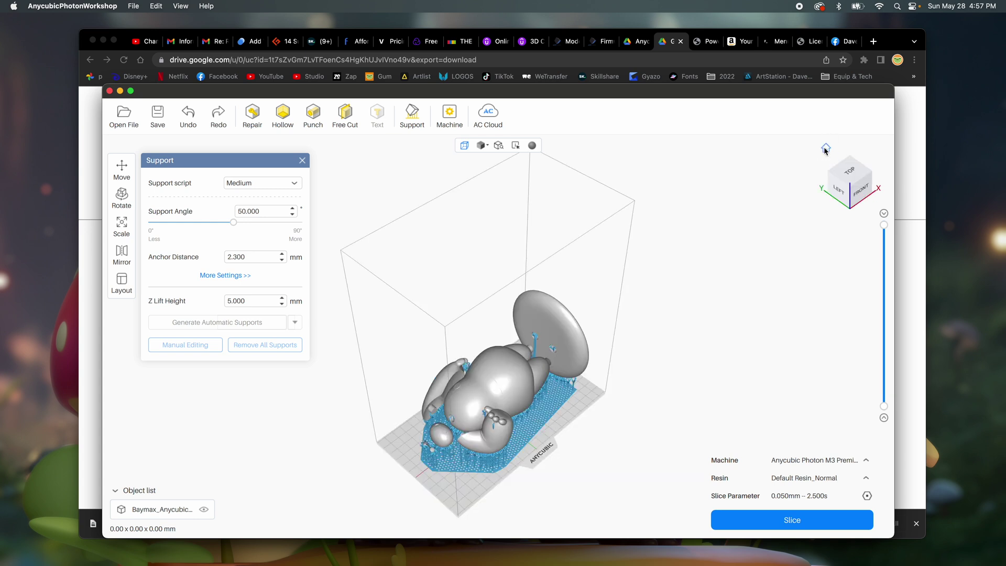
click(849, 177)
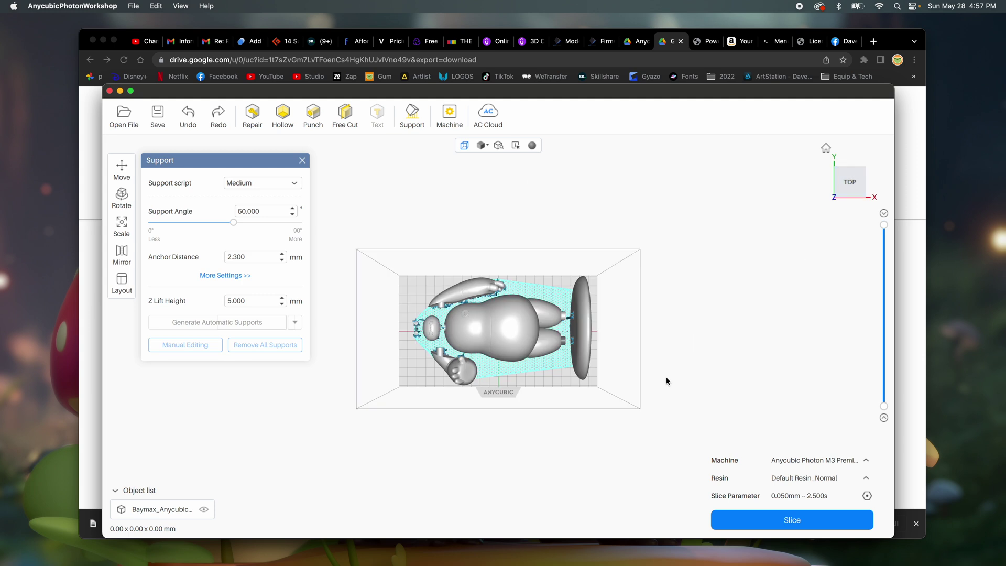
Review the resin profiles for the Anycubic Photon M3 Premium in the machine configuration and close it without changes
click(448, 118)
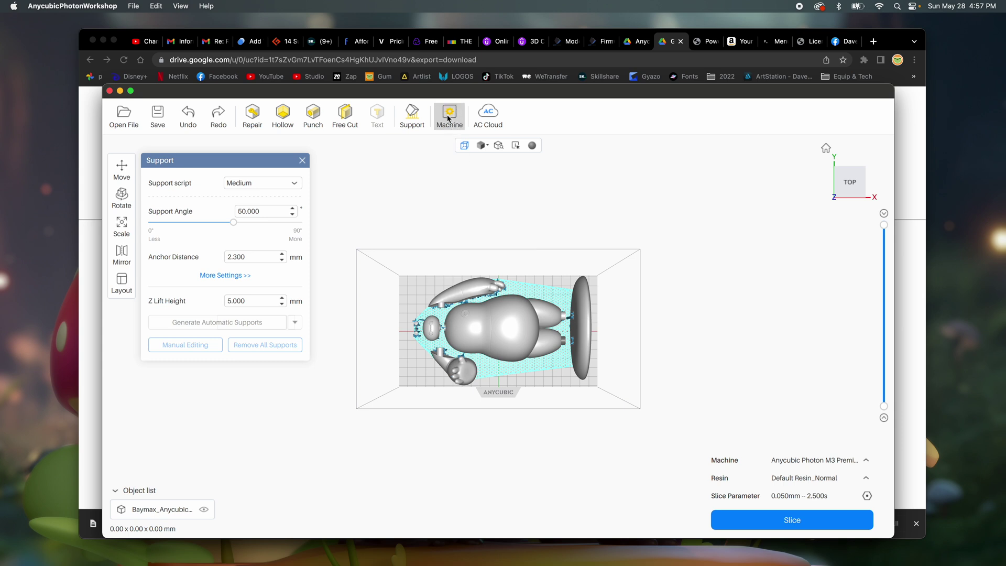
click(619, 199)
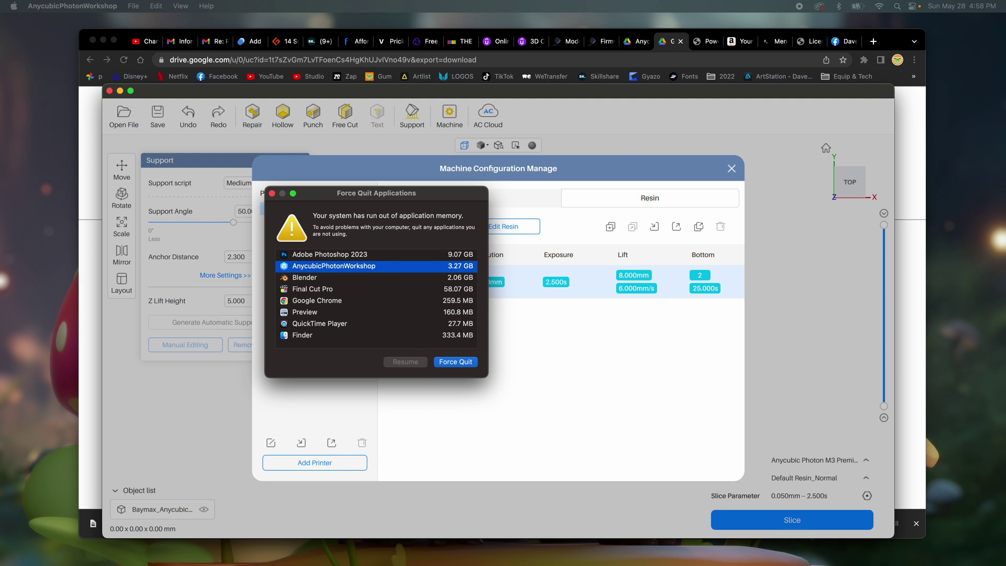
key(Escape)
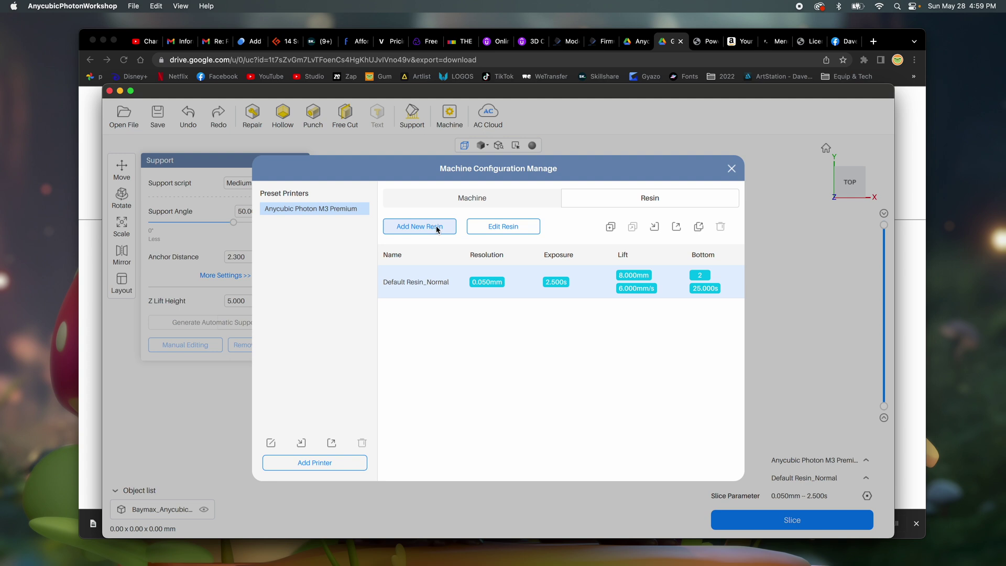
click(733, 169)
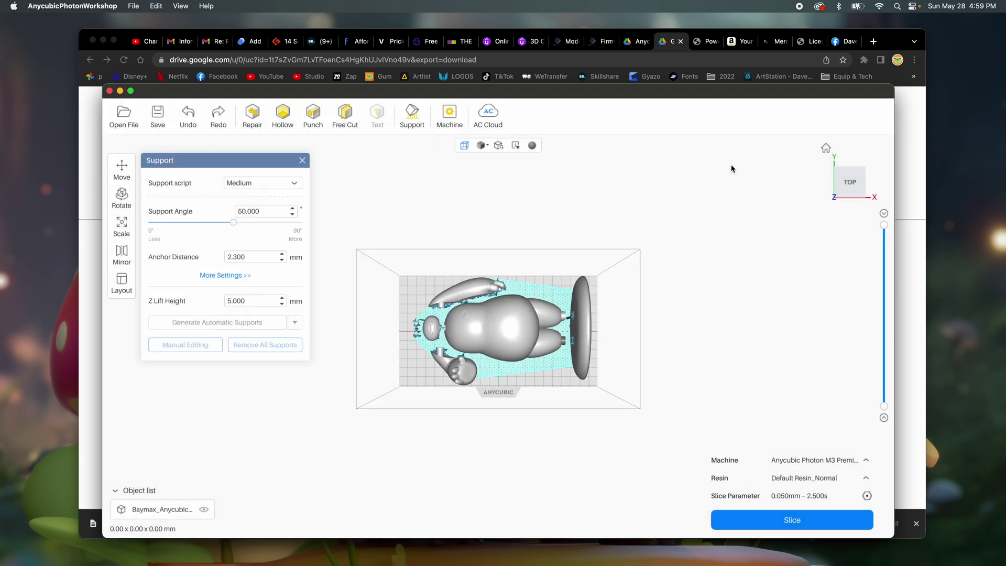
Slice the supported Baymax model and run the layer preview up to the topmost layer
click(792, 521)
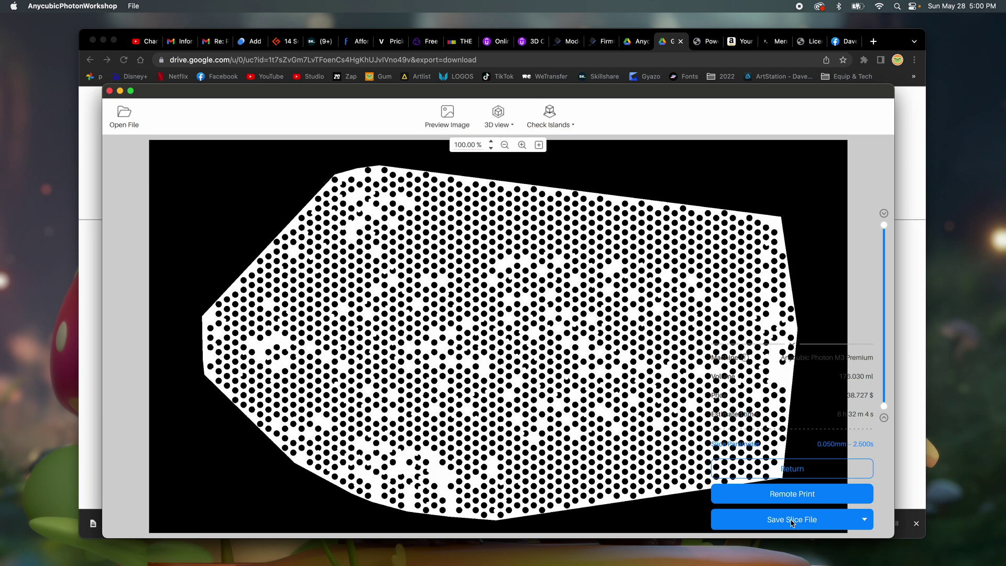
drag(884, 224, 871, 209)
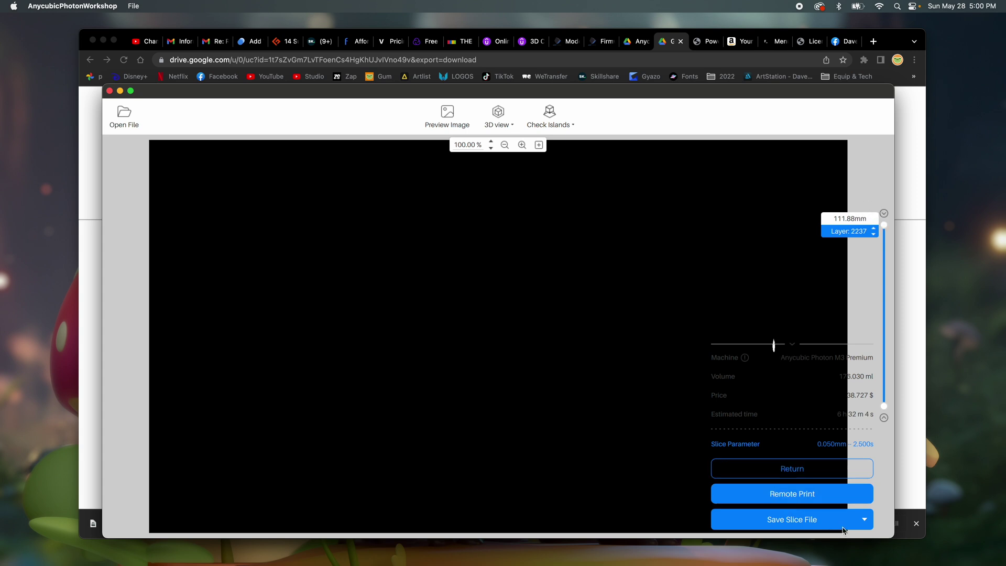
Save the slice file to disk in the Downloads folder as Baymax_Anycubic.pm3r
click(863, 520)
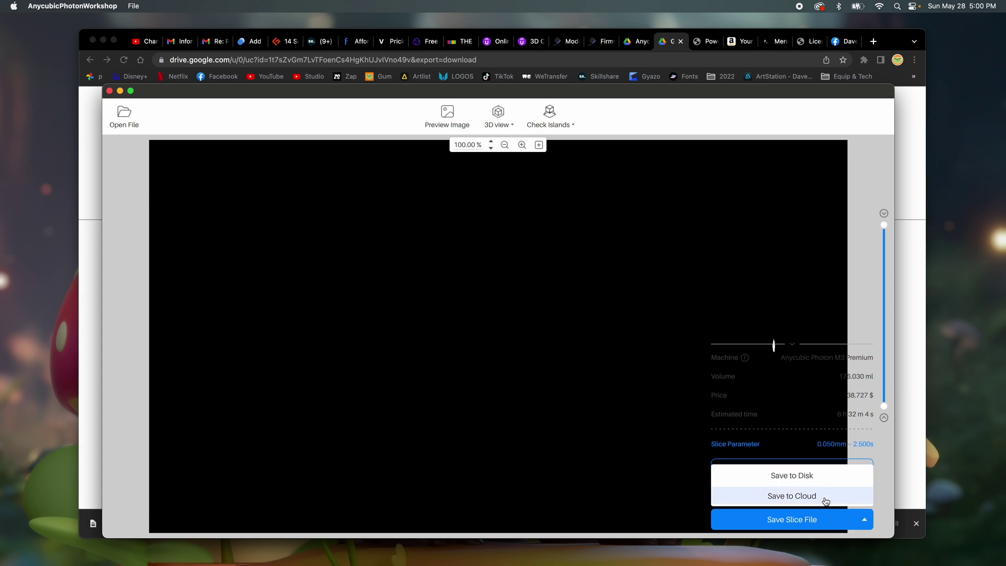
click(814, 481)
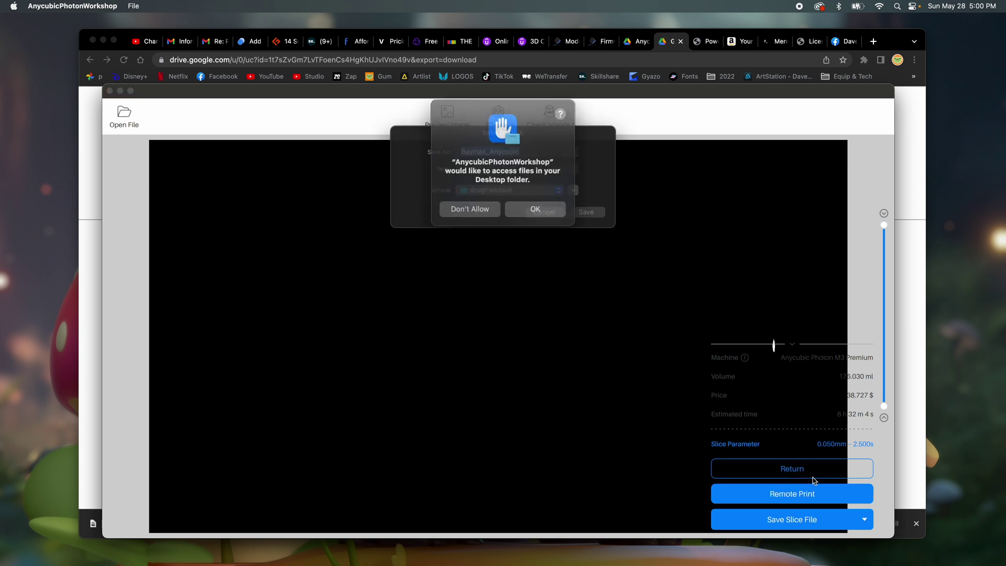
click(575, 212)
click(574, 212)
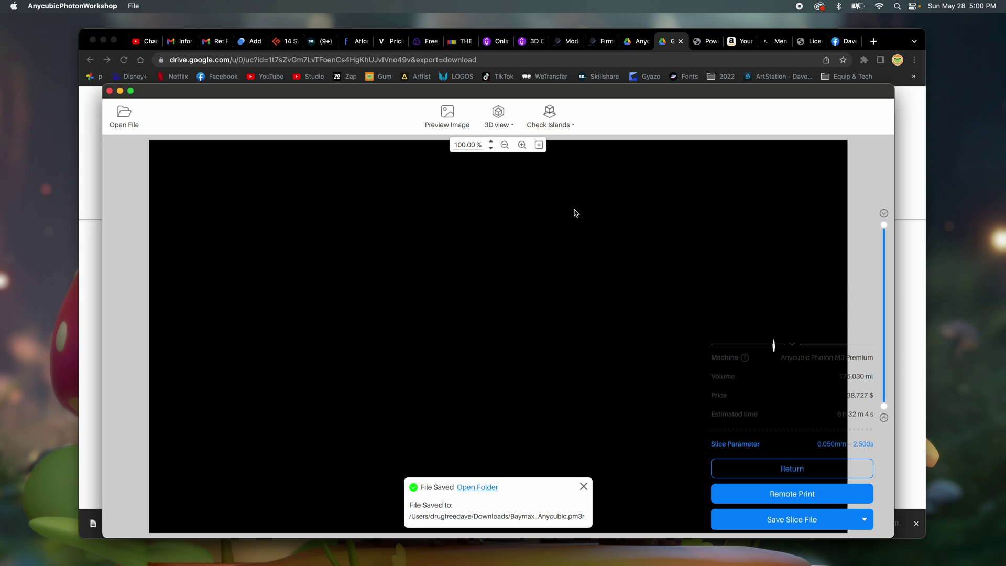
click(792, 474)
click(792, 469)
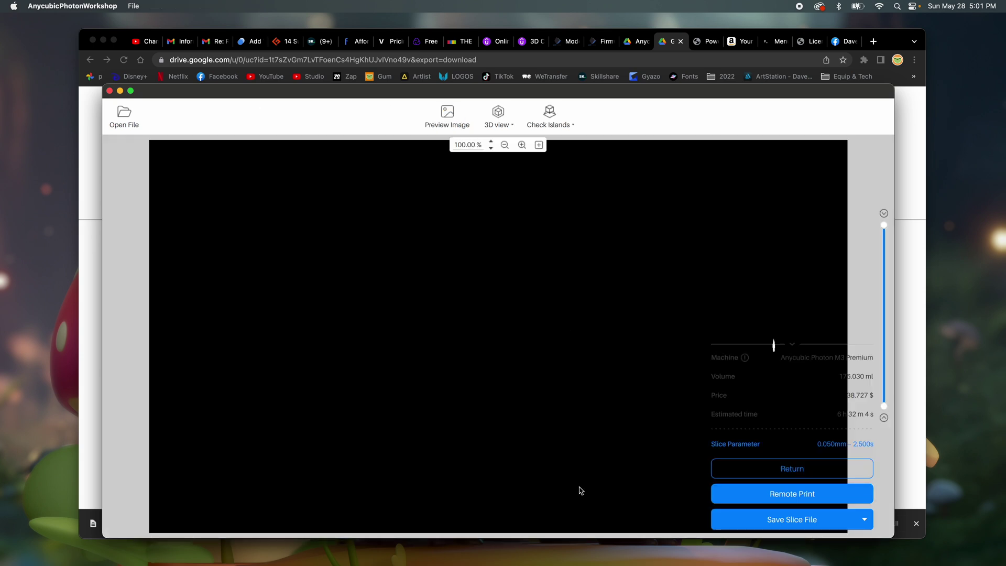